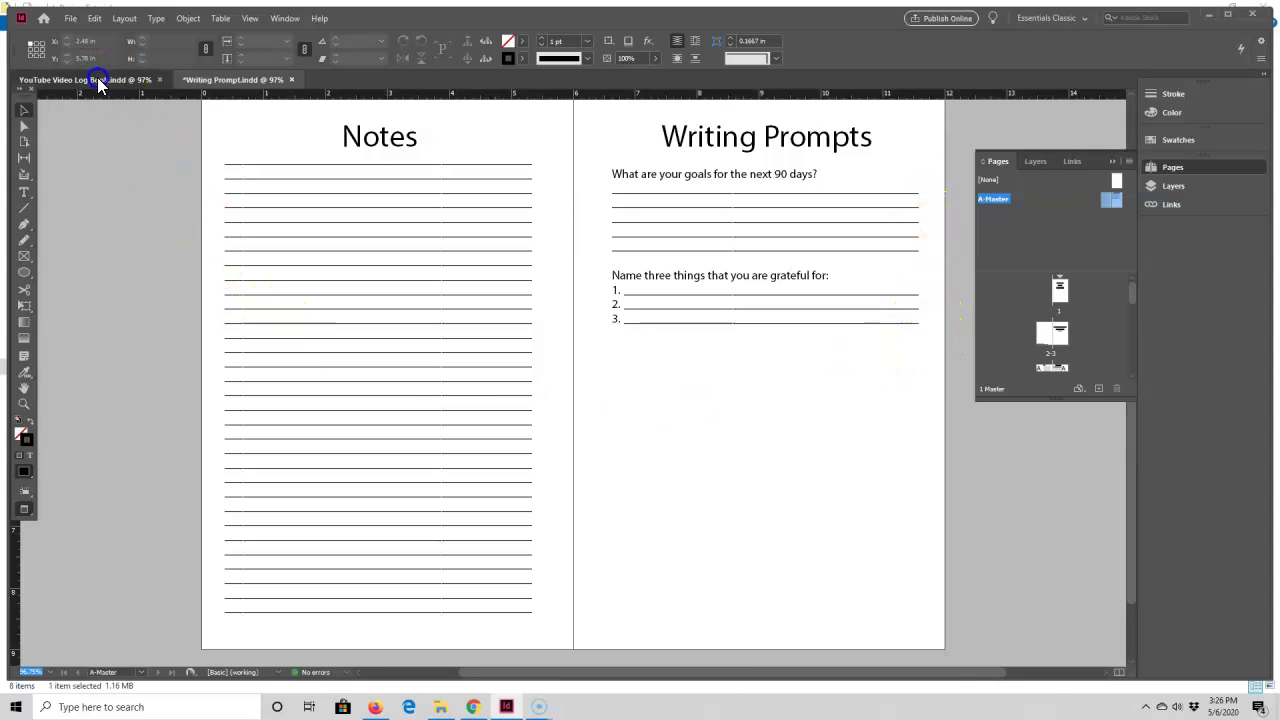
Step: Switch to the YouTube Video Log Book document and view the spread of pages 2-3
click(97, 78)
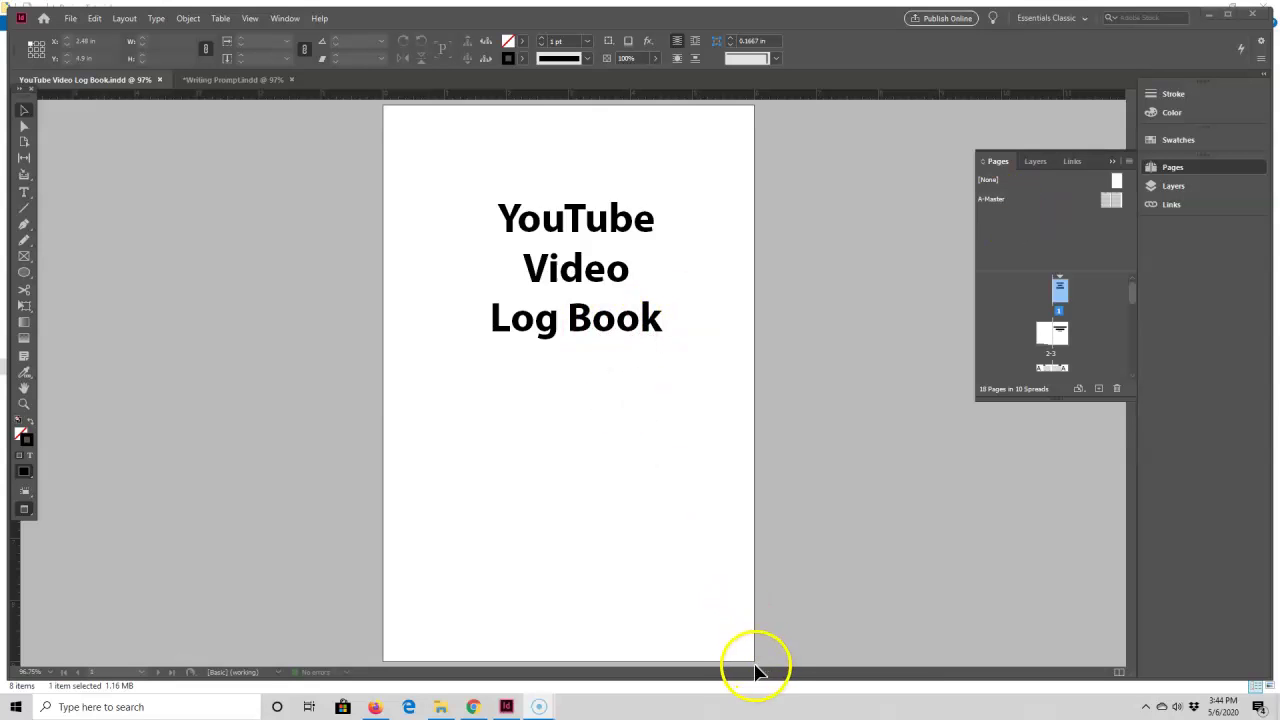
double_click(1042, 335)
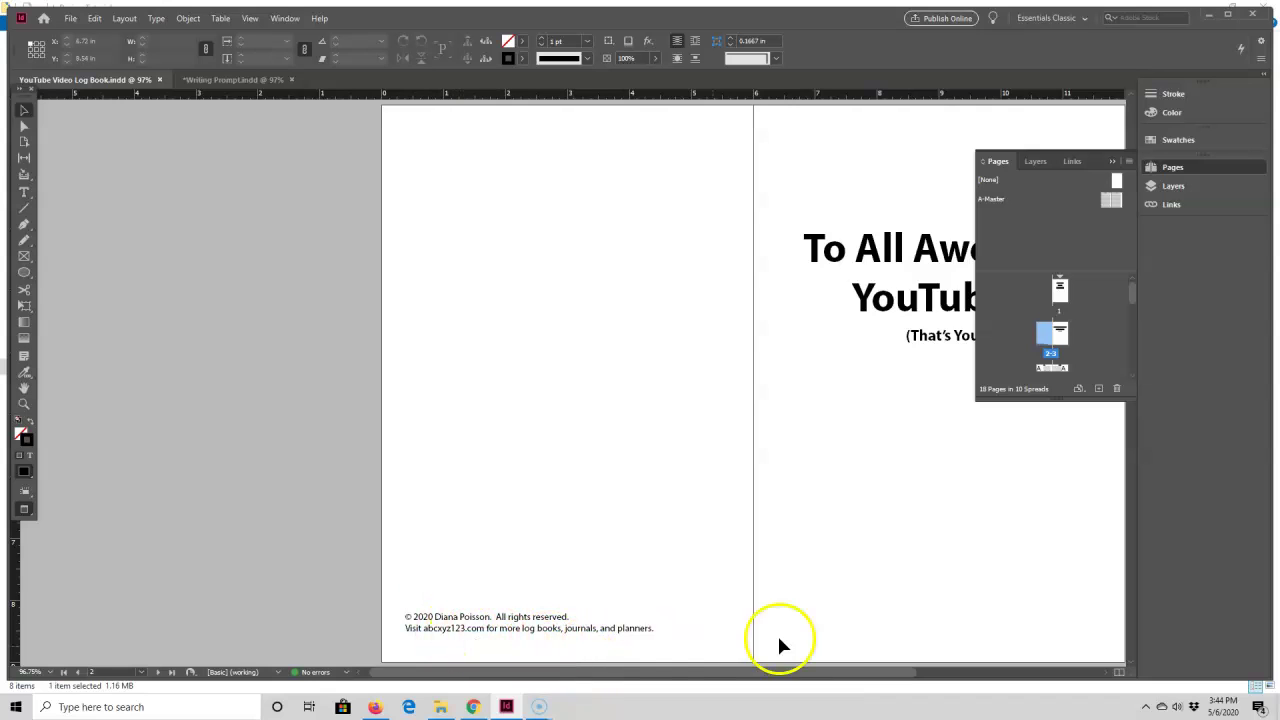
drag(748, 681, 843, 673)
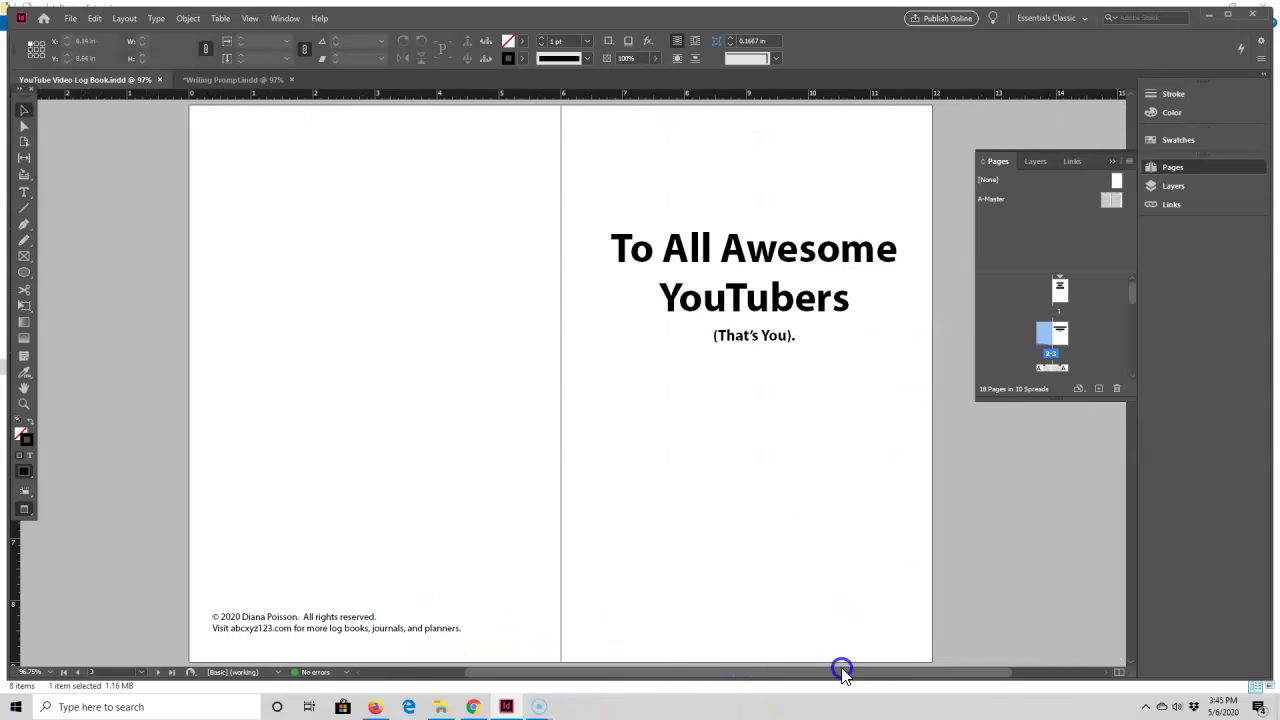
click(1019, 195)
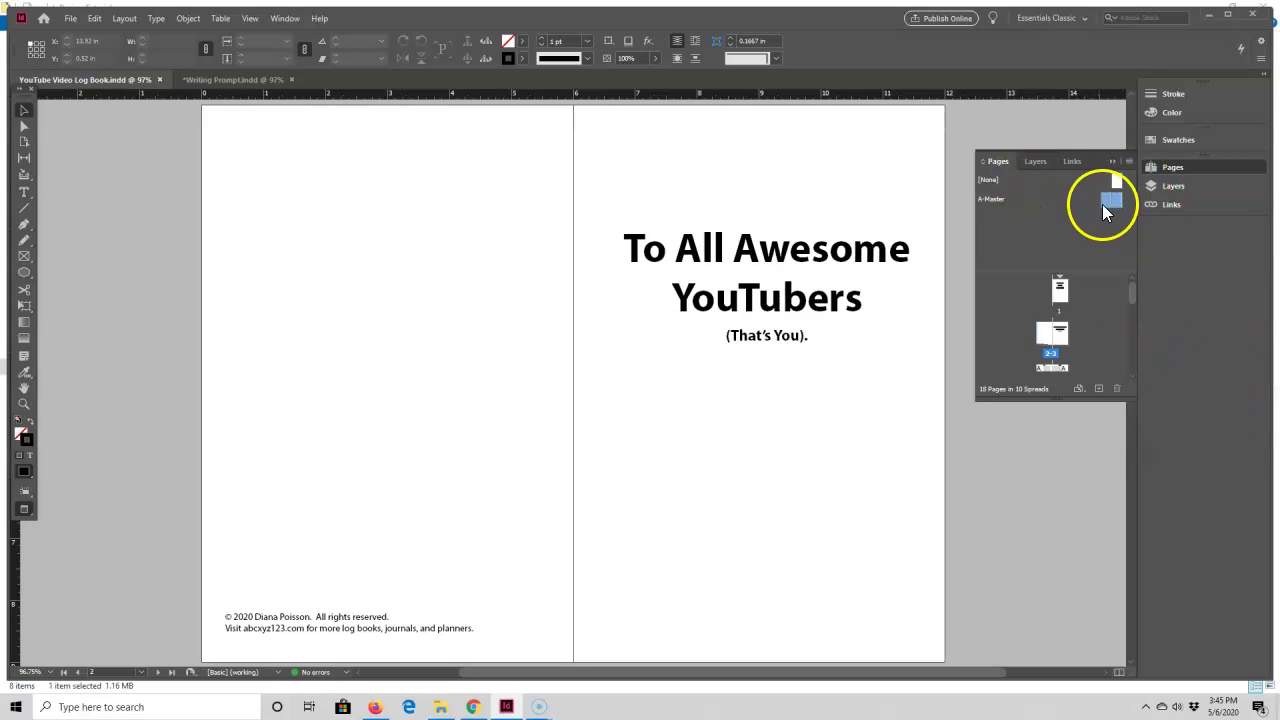
drag(1104, 206, 1091, 362)
drag(1133, 320, 1135, 299)
click(1059, 201)
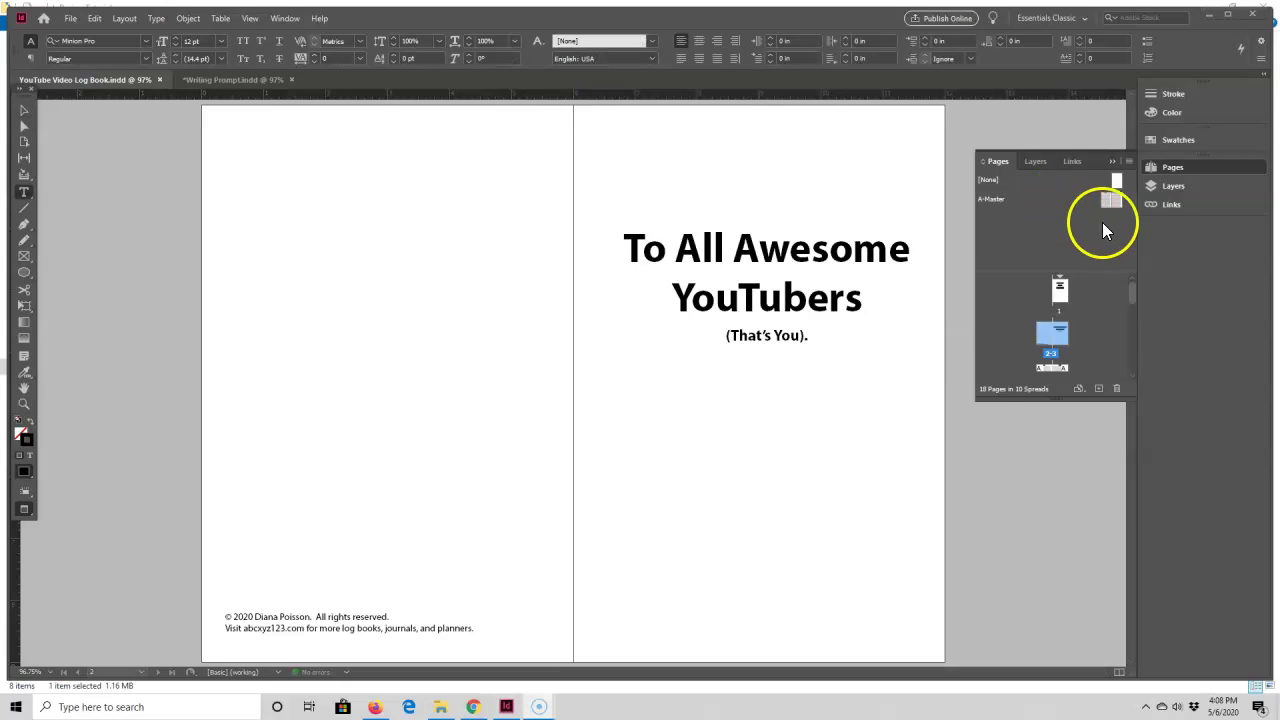
Step: Open the A-Master spread and duplicate it as a new master spread
double_click(1115, 200)
drag(1012, 677, 935, 679)
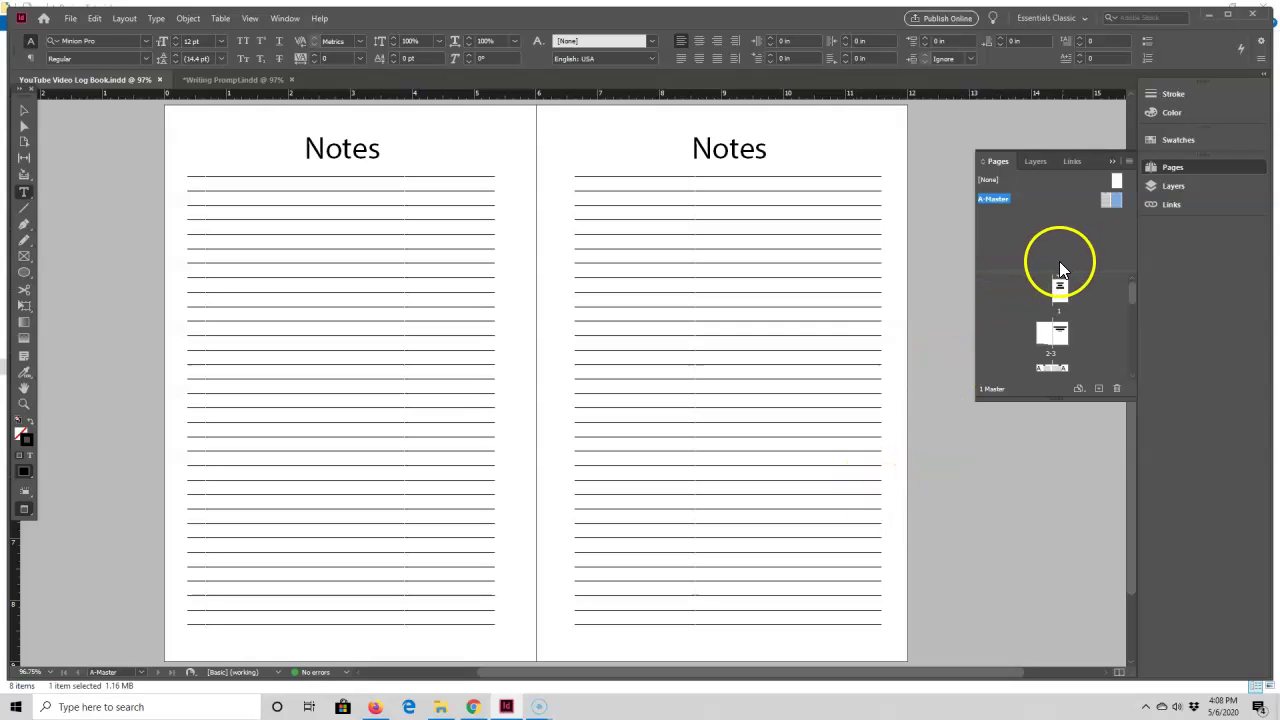
right_click(1118, 202)
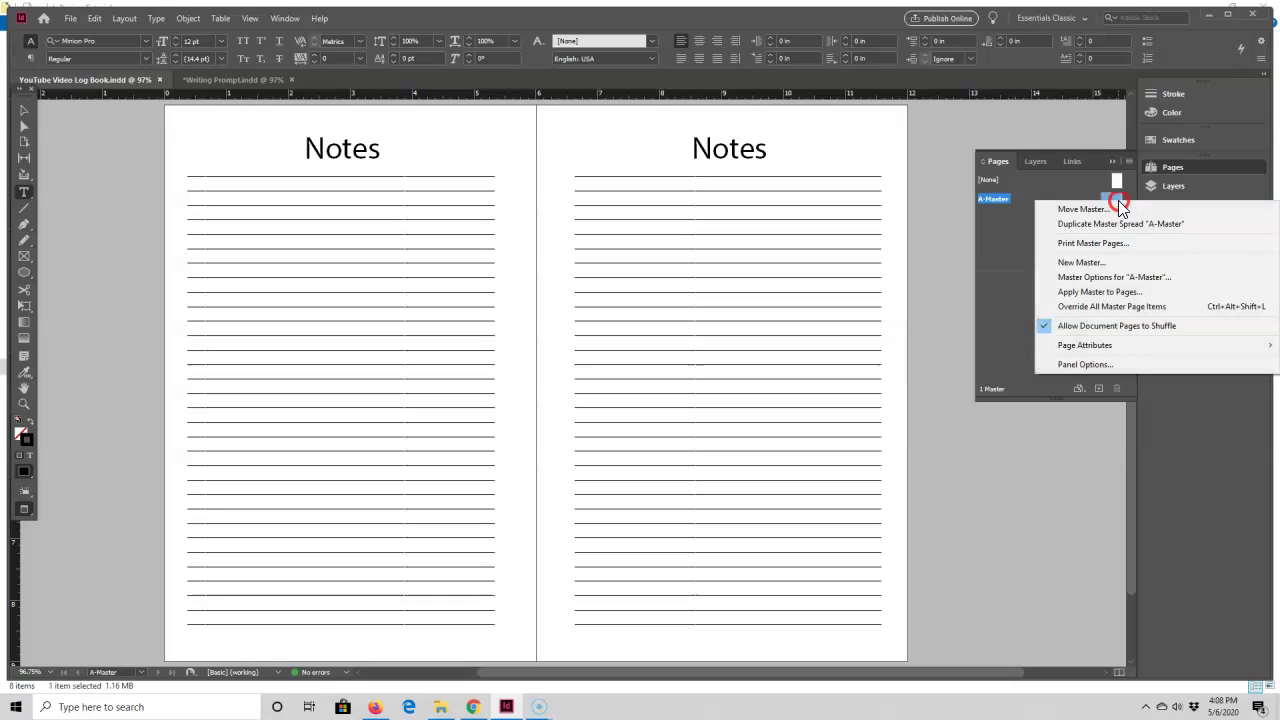
click(1114, 226)
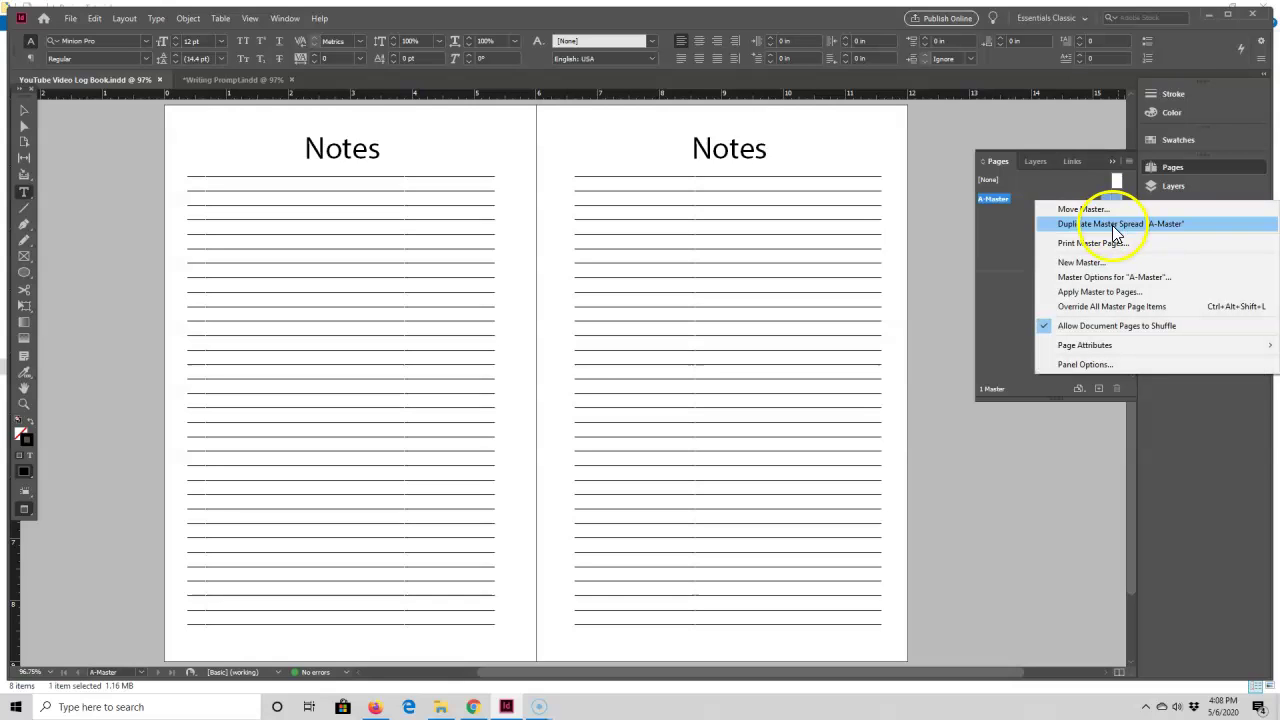
Step: Rename the duplicated B-Master to Channel Questions
click(996, 219)
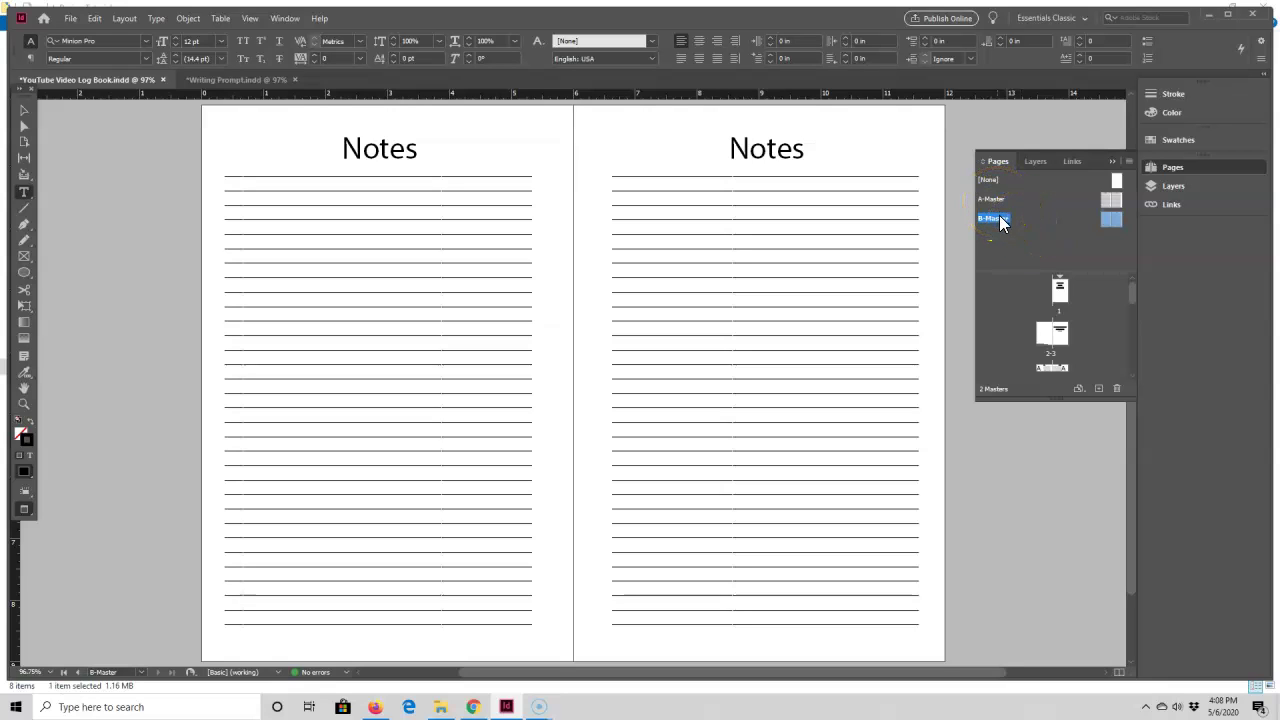
right_click(1000, 219)
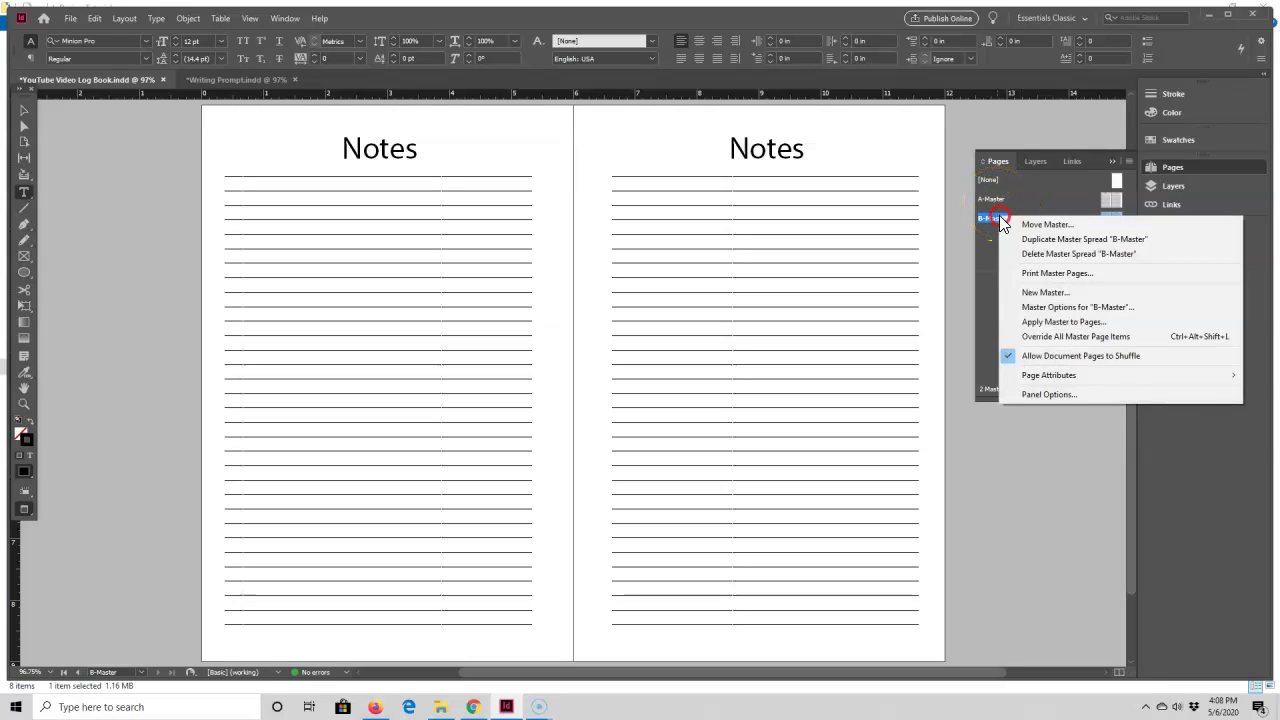
click(1036, 309)
double_click(623, 345)
text(Channe)
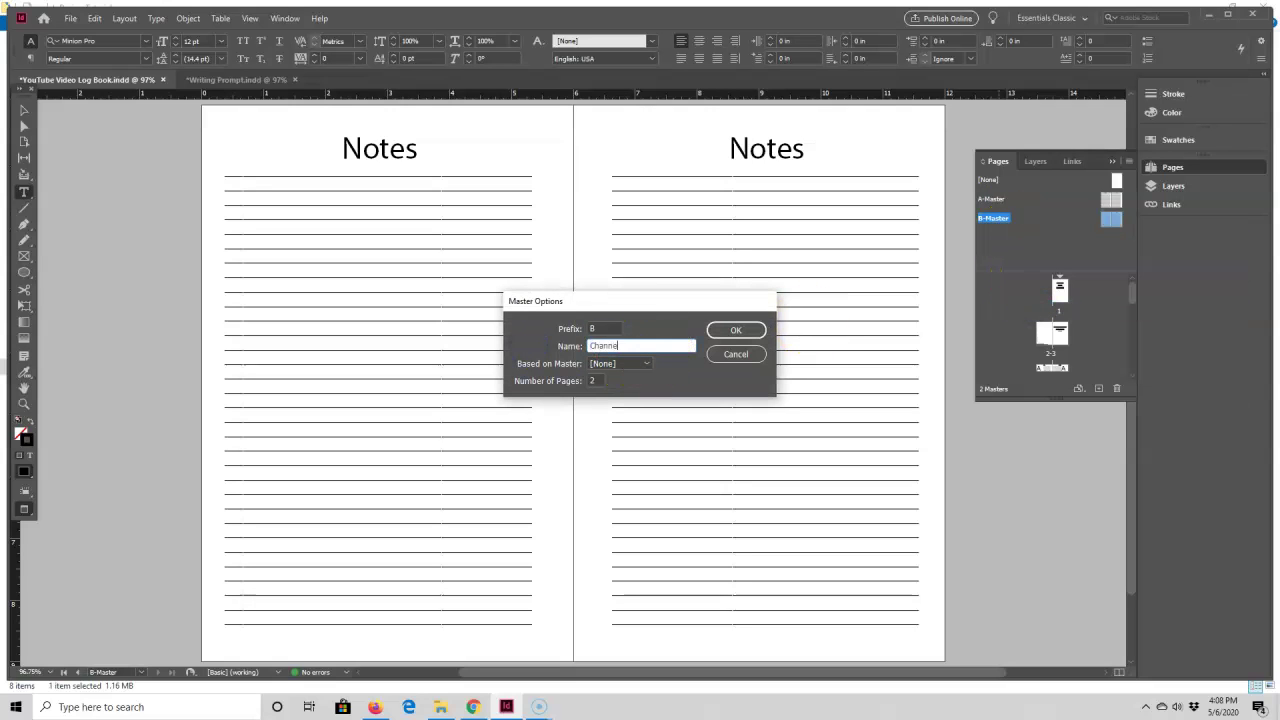
text(l Questions)
click(746, 328)
Step: Rename the A-Master to Note Pages
click(984, 200)
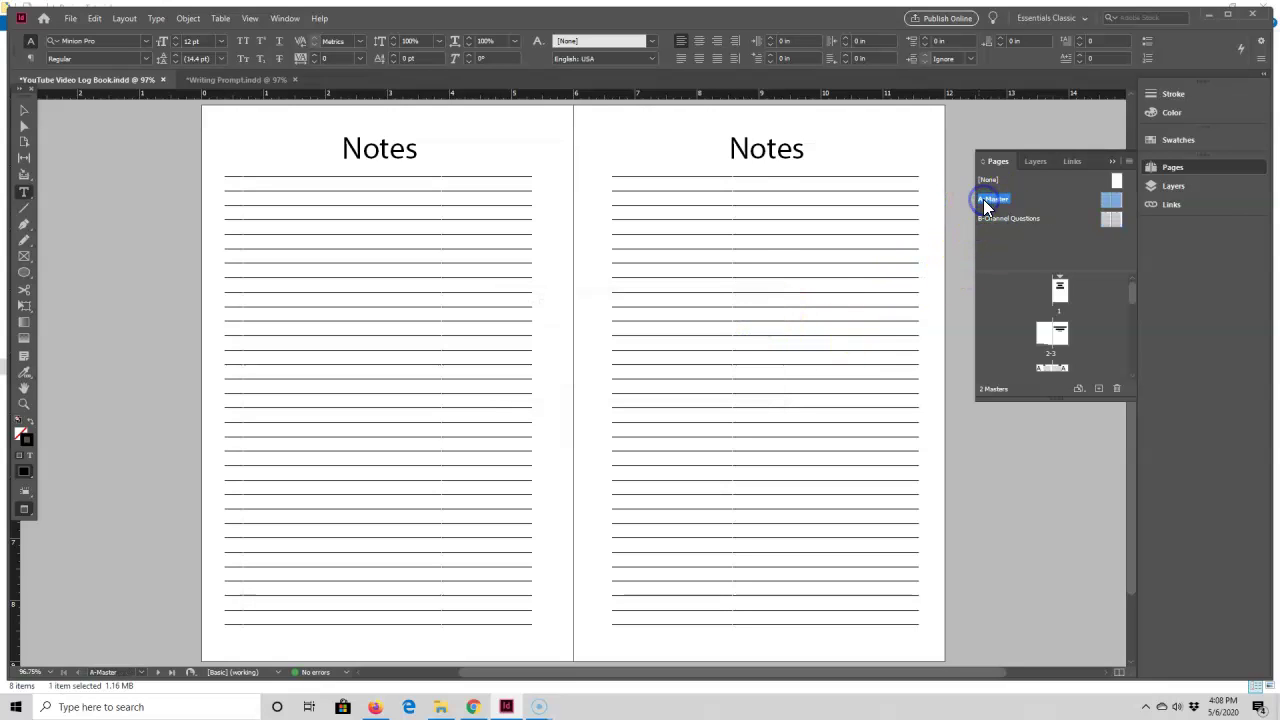
right_click(983, 199)
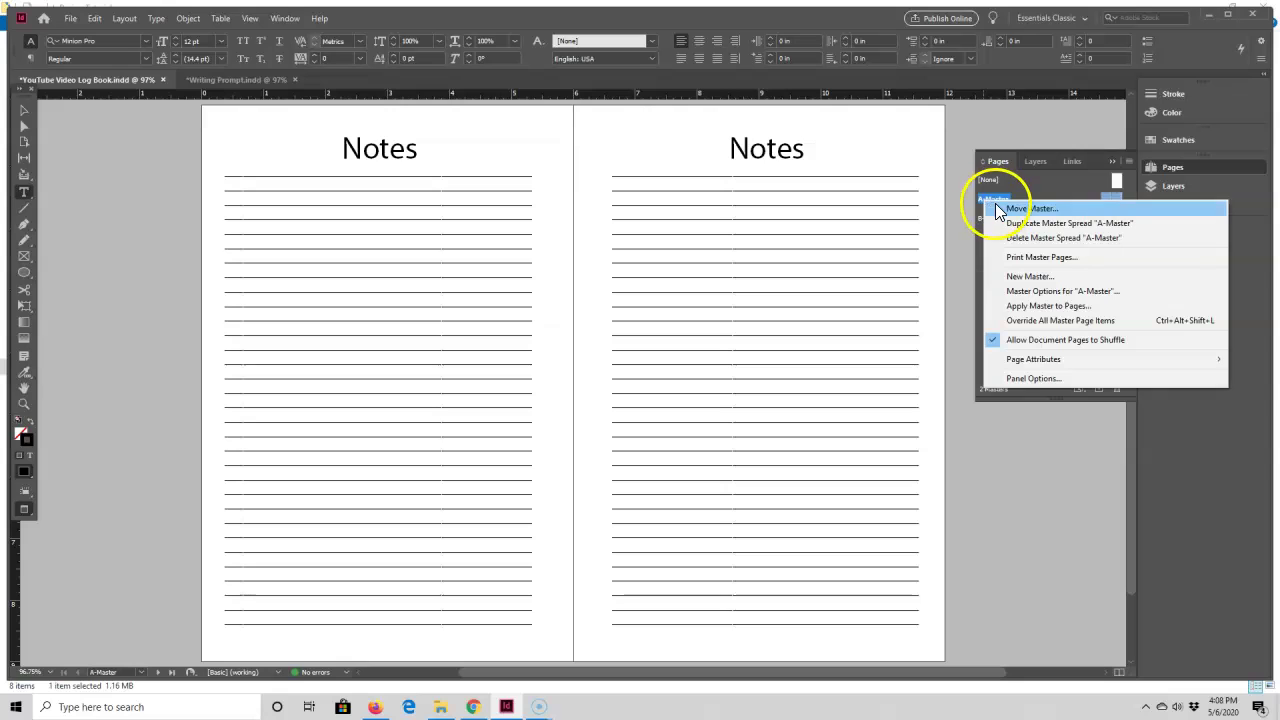
click(1057, 290)
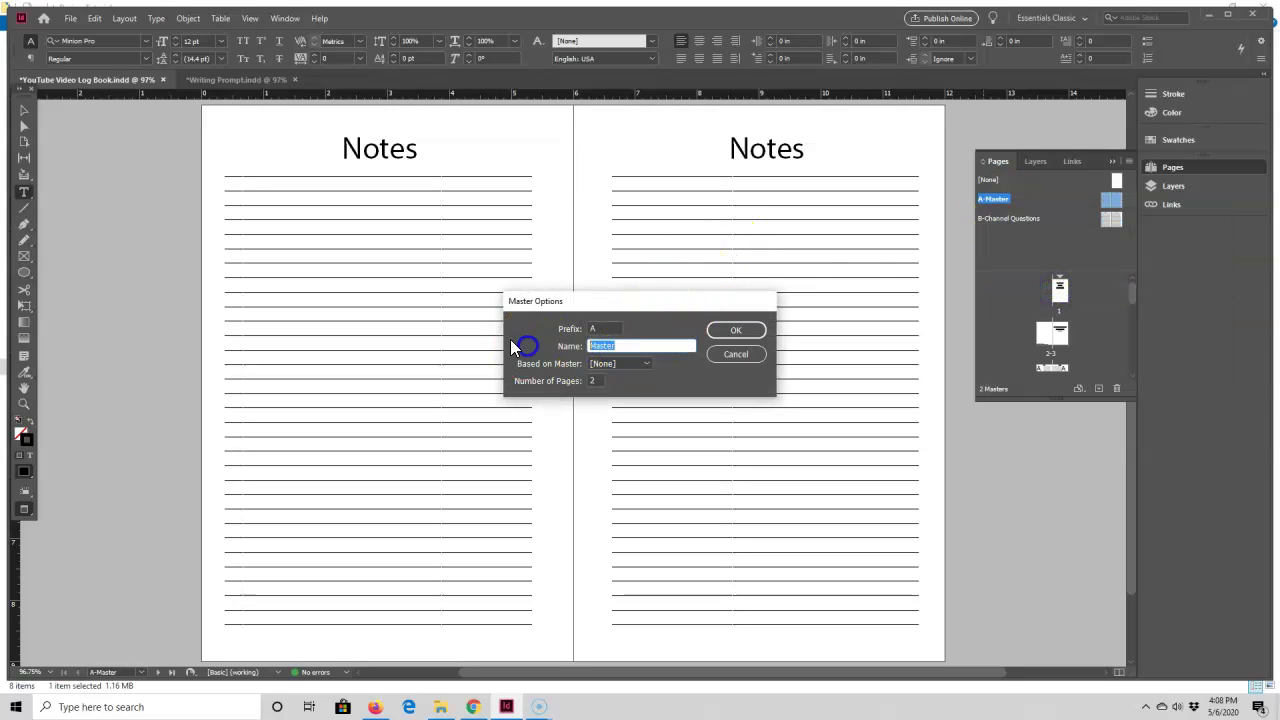
text(Note Pages)
key(Tab)
key(Return)
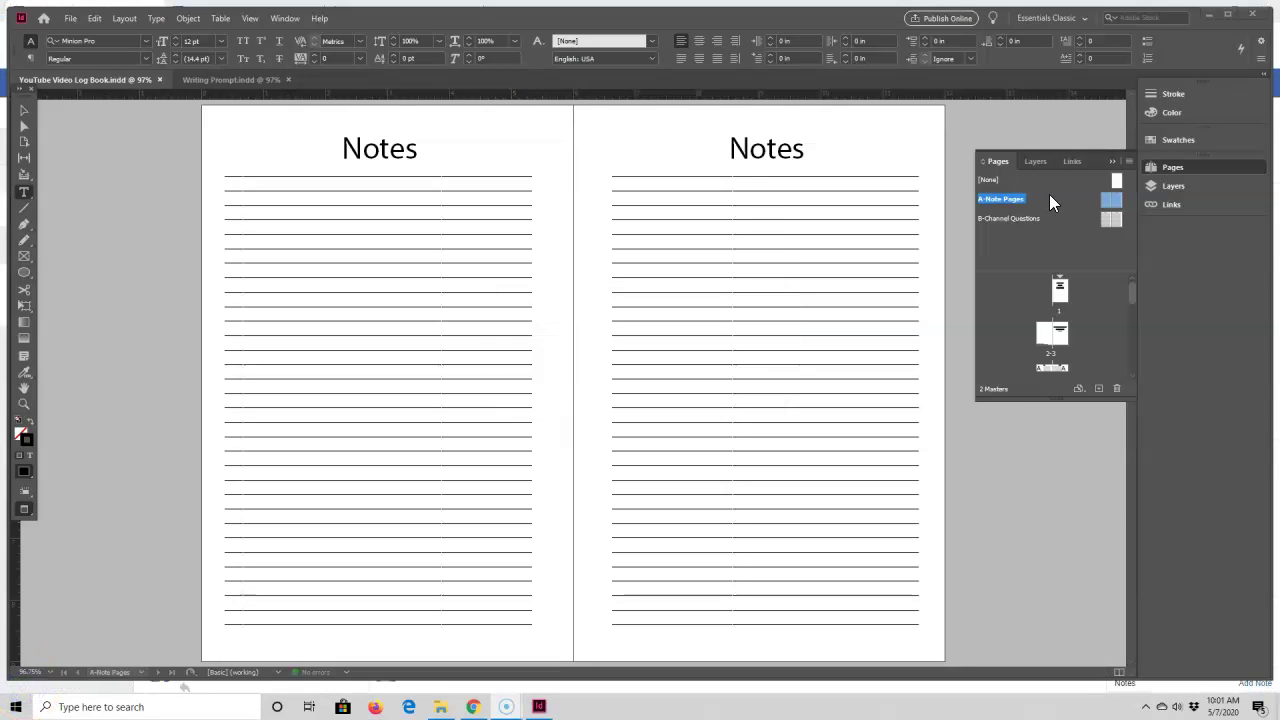
Step: Delete all the ruled lines below the Notes heading on the right-hand page of the B-Channel Questions master, with frame edges shown
double_click(1118, 220)
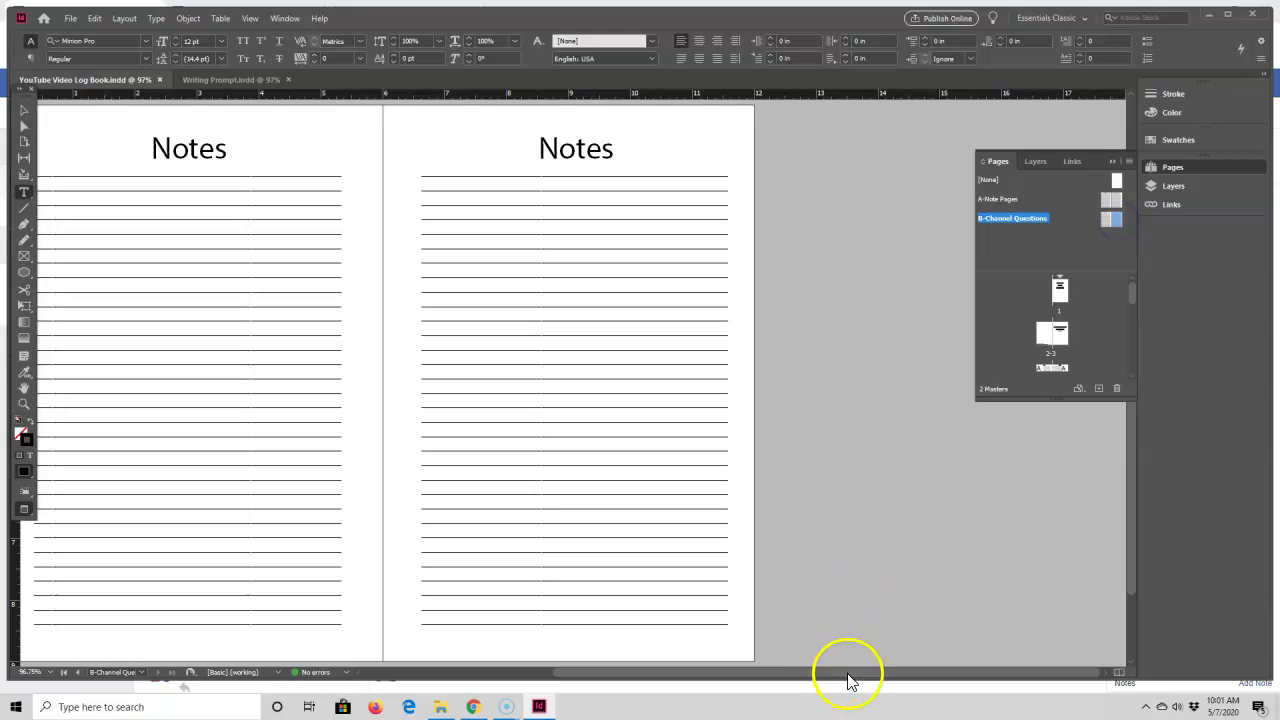
drag(851, 677, 785, 677)
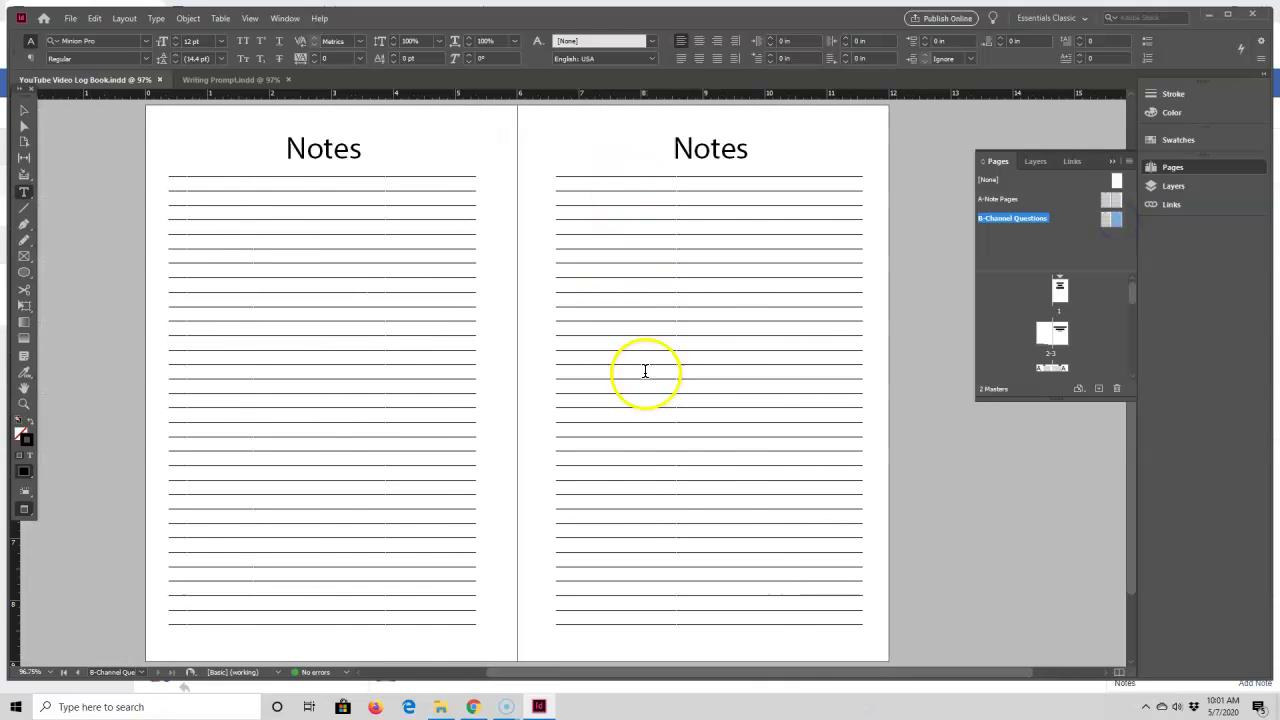
click(658, 567)
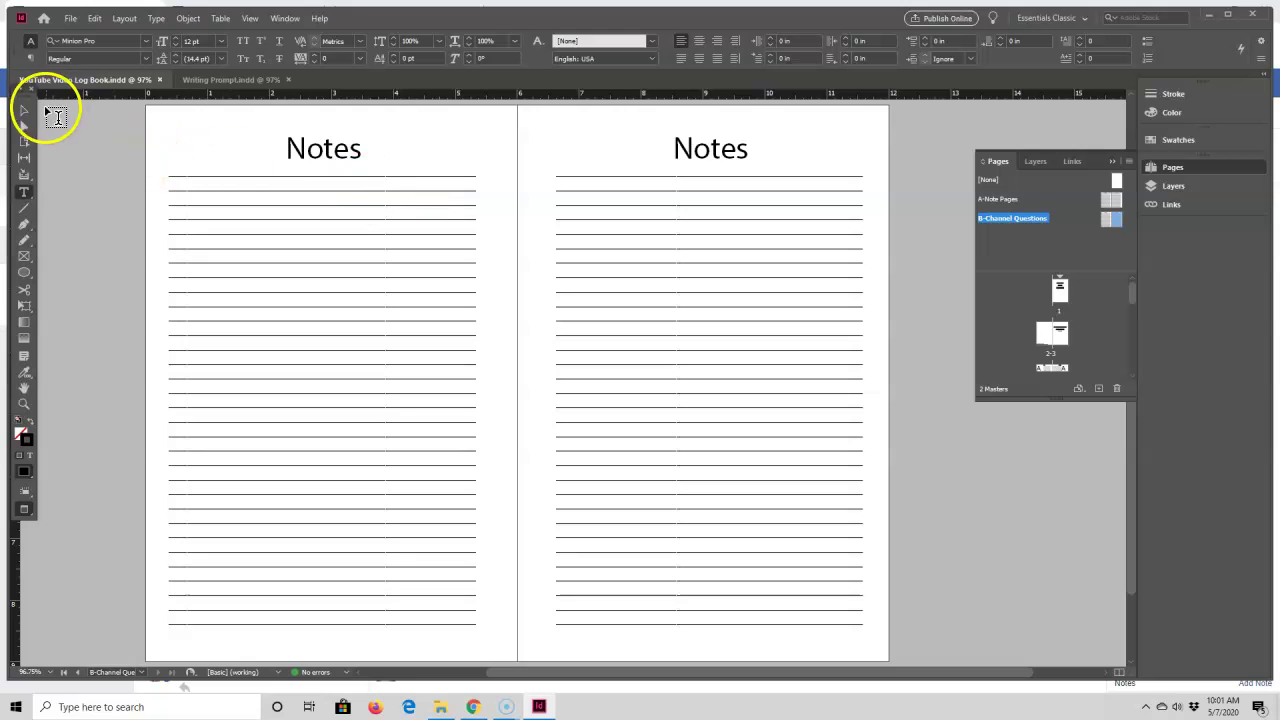
click(25, 111)
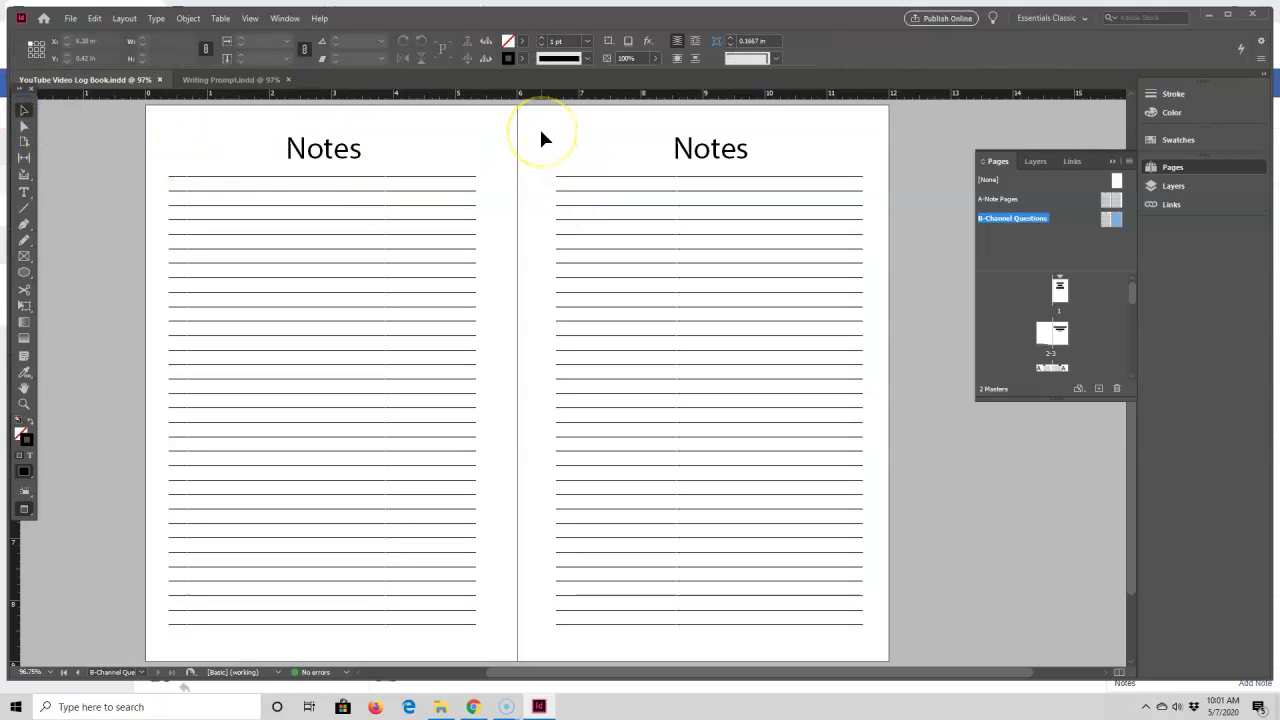
key(w)
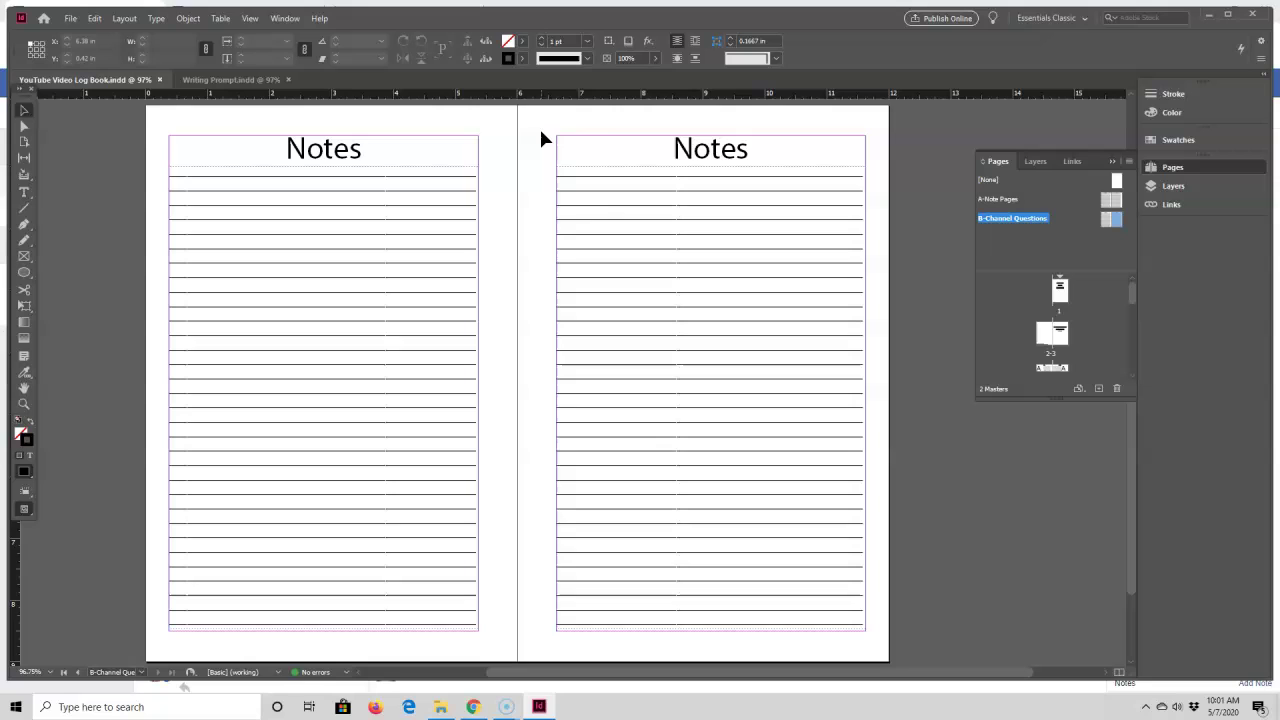
click(593, 184)
click(593, 184)
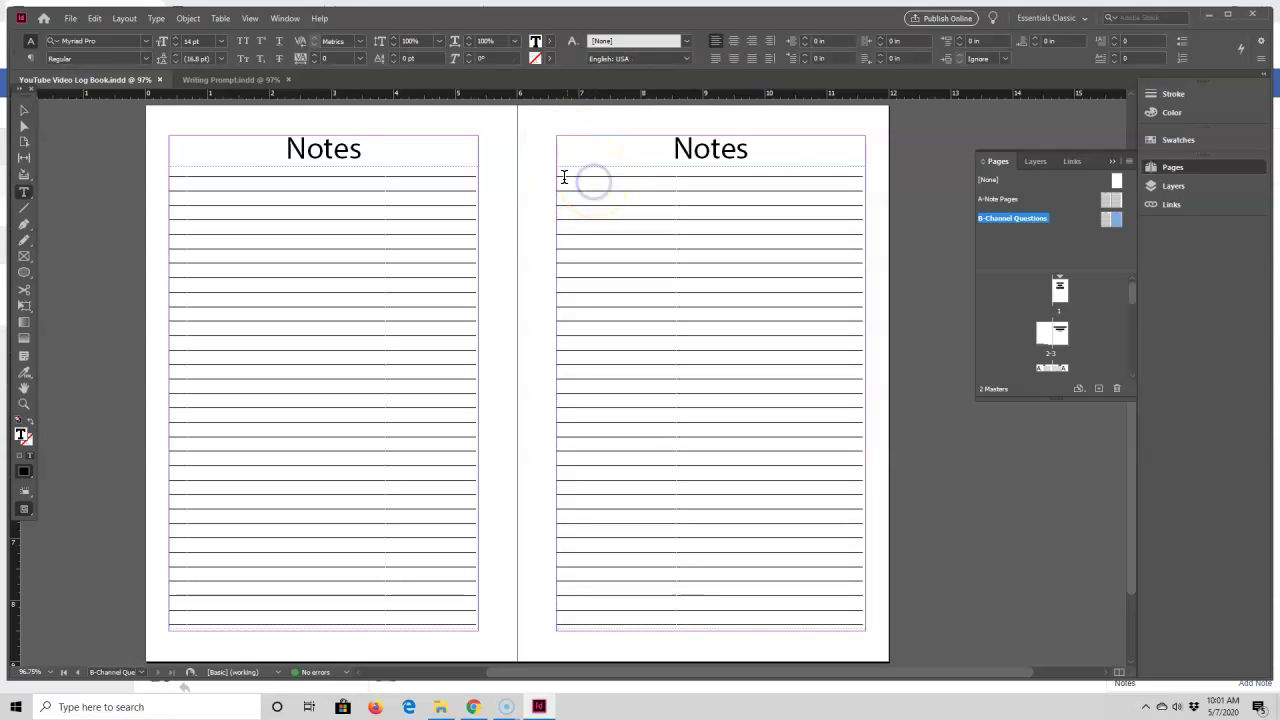
drag(556, 177, 814, 610)
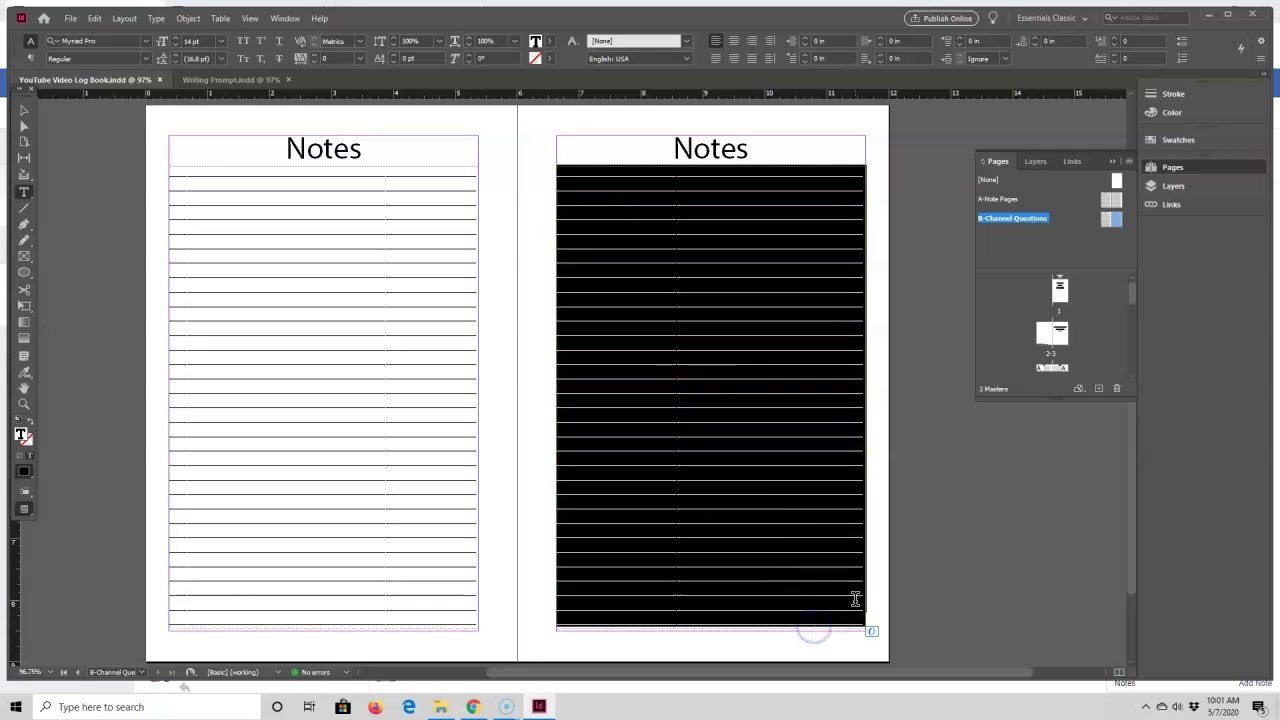
key(BackSpace)
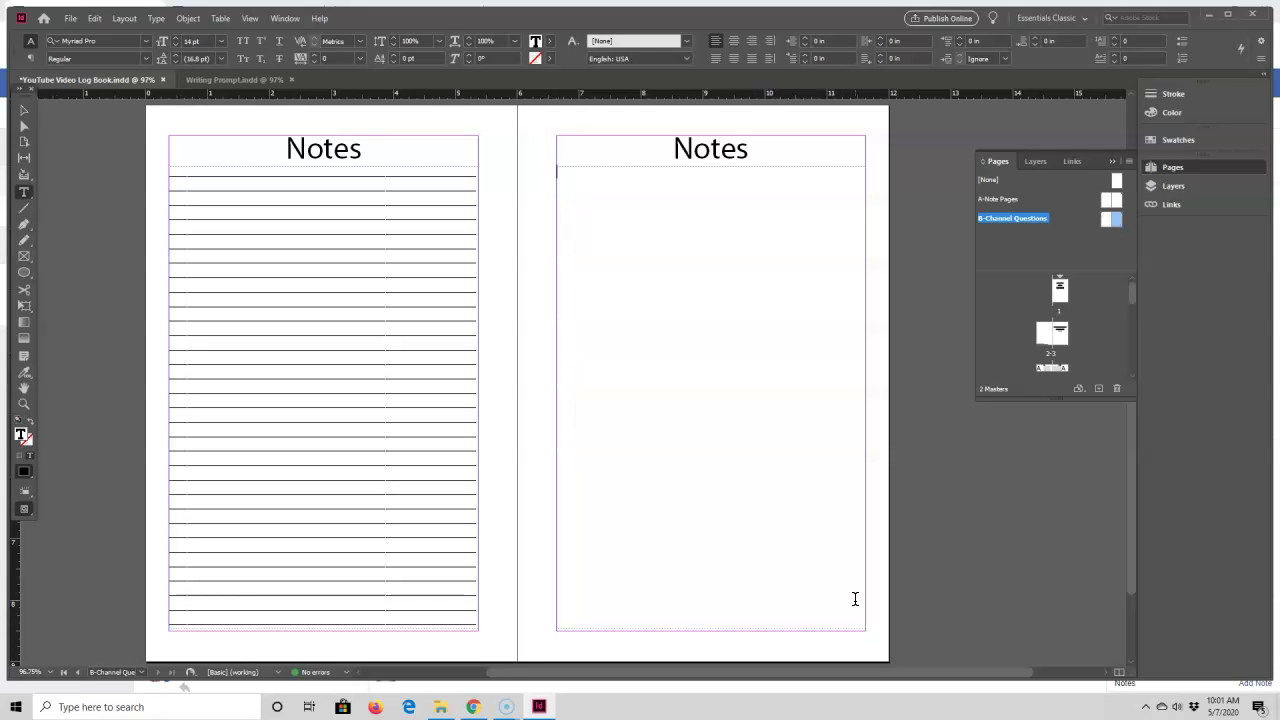
key(Return)
key(Return)
key(Return)
key(BackSpace)
key(BackSpace)
key(BackSpace)
Step: Enter the prompt "Channel Name:" followed by a ruled line in the emptied text frame
text(Chn)
key(BackSpace)
text(ne)
key(BackSpace)
key(BackSpace)
text(annel Name:)
key(shift+Tab)
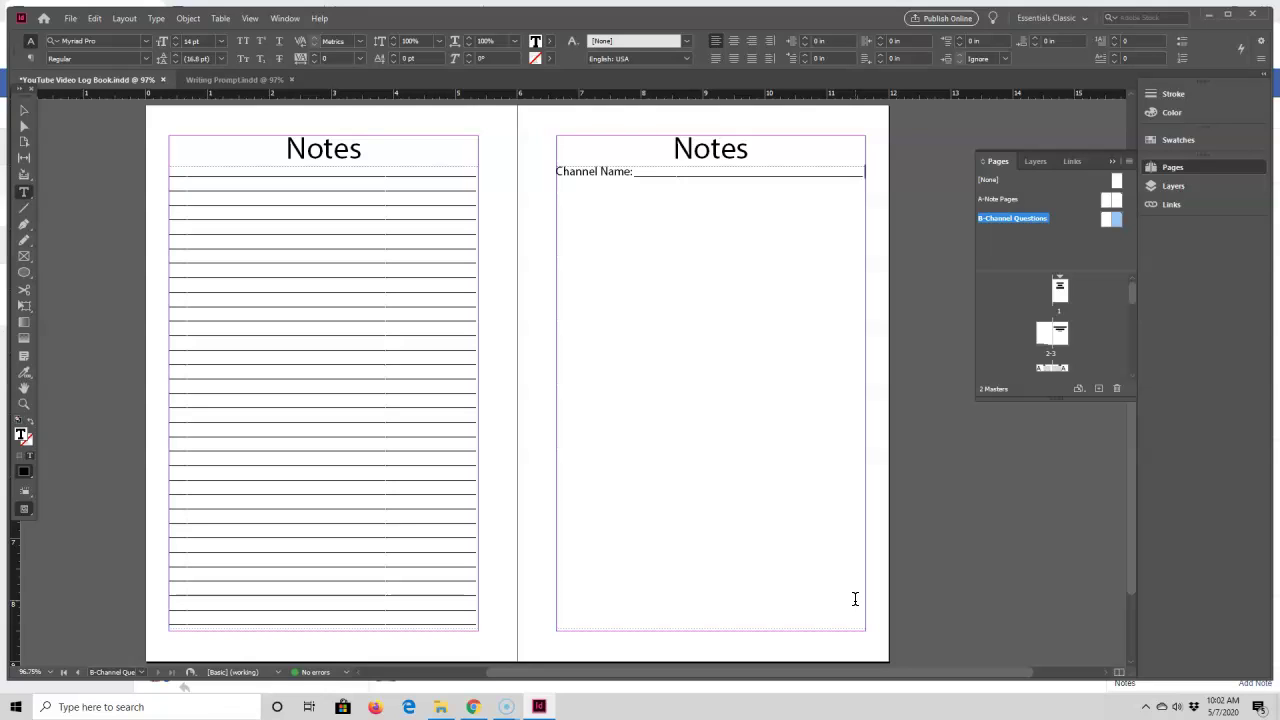
Step: Add the prompt "Description:" after a blank line, with a ruled line beside it and three full ruled lines below
key(Return)
key(Return)
text(Description:)
key(Tab)
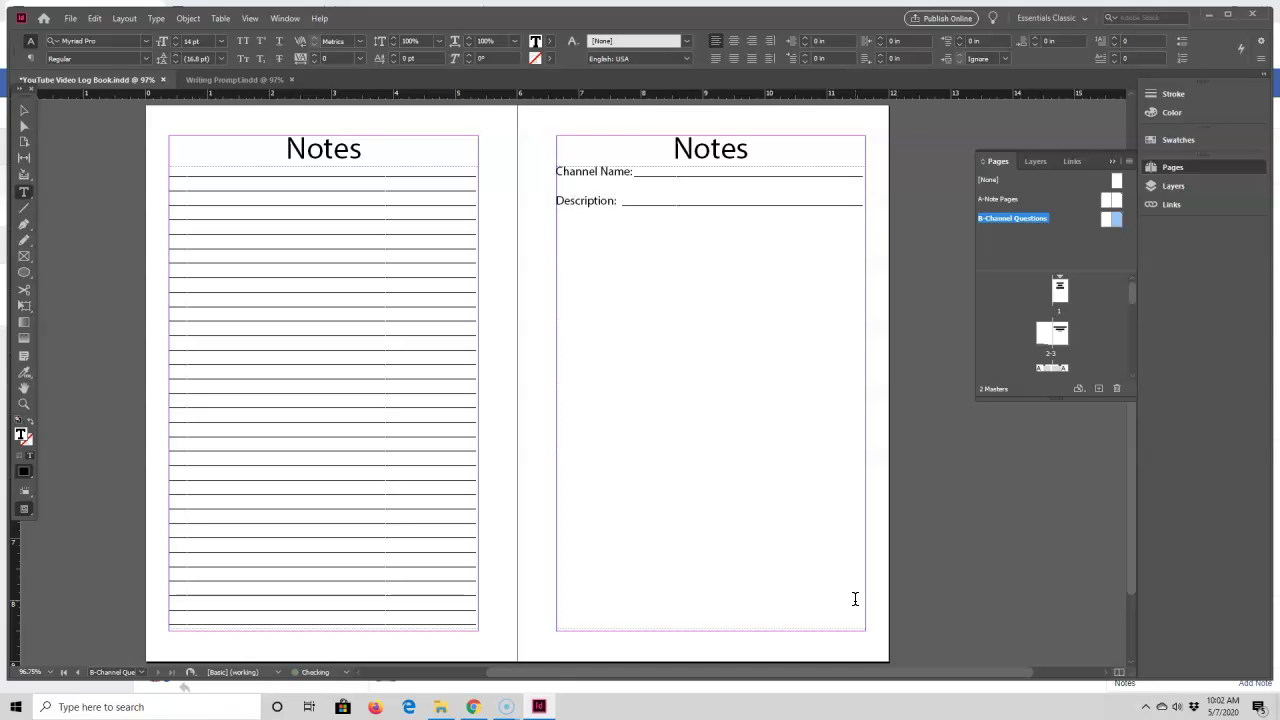
key(Tab)
key(Return)
key(Tab)
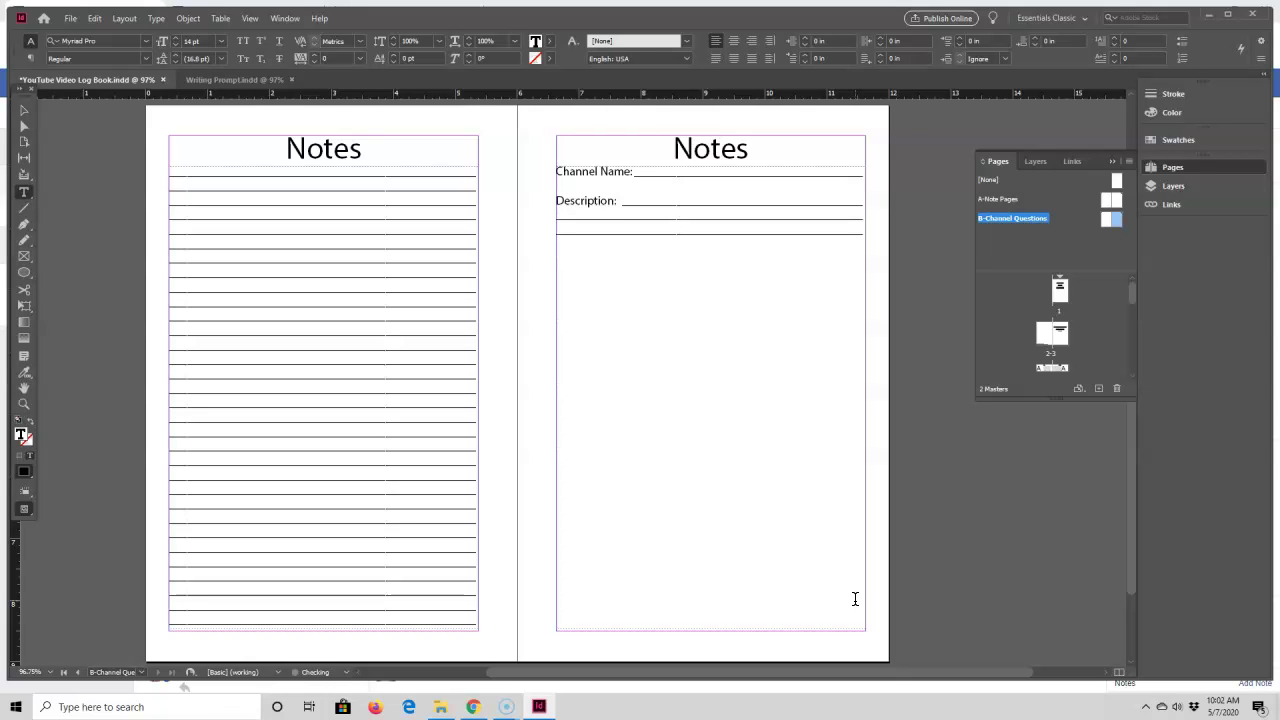
key(Tab)
Step: Add the prompt "Target Audience:" after a blank line, with a ruled line beside it and three full ruled lines below
key(Return)
key(Return)
text(Target Audience:)
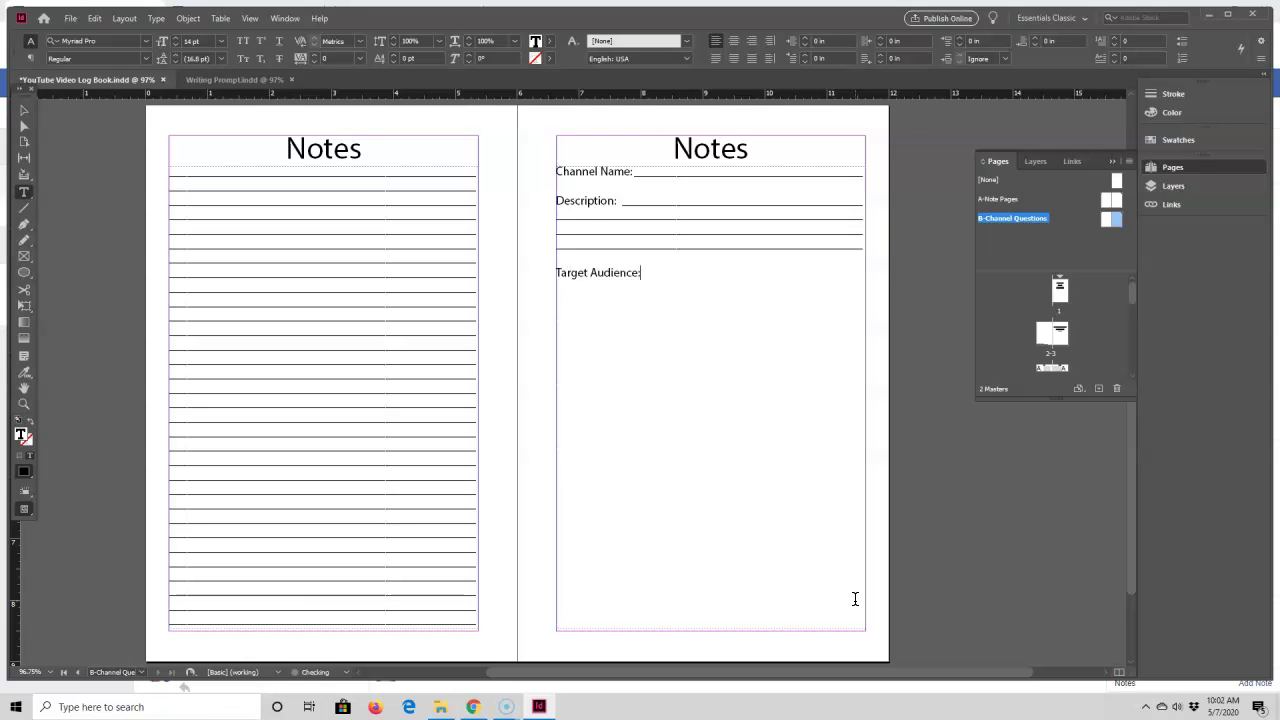
key(Tab)
key(Return)
key(Tab)
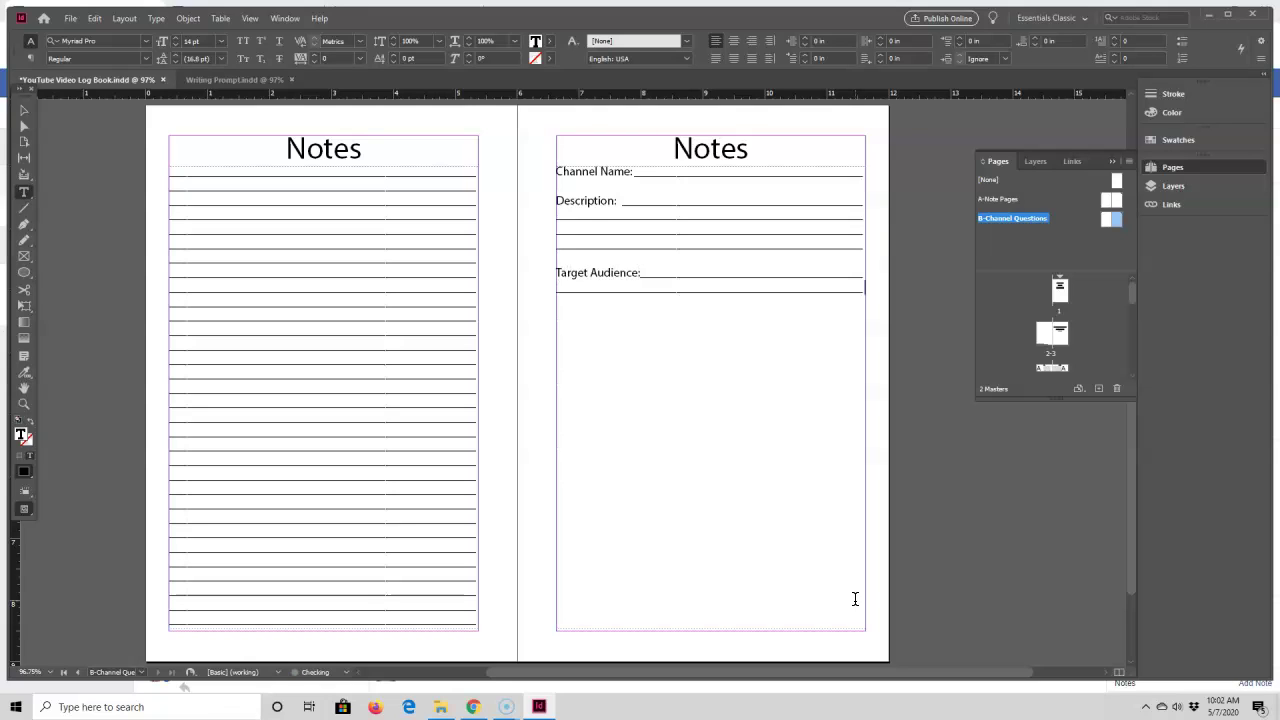
key(Tab)
key(Return)
key(Tab)
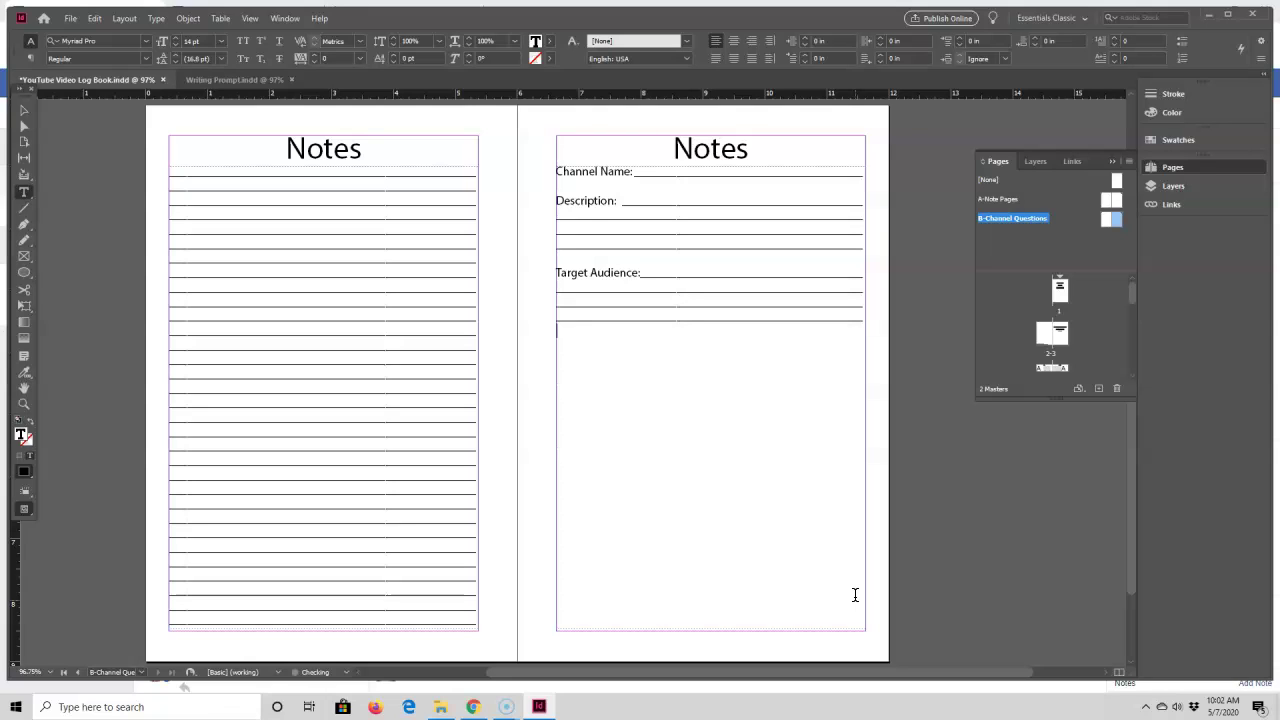
Step: Add the prompt "The Reason Why I Started a YouTube Channel:" with a ruled line beside it and three full ruled lines below
key(Return)
text(The Reason Why I star)
key(BackSpace)
key(BackSpace)
key(BackSpace)
key(BackSpace)
text(Started a YTo)
key(BackSpace)
key(BackSpace)
text(ouTube Channel:)
key(shift+Tab)
key(shift+Tab)
key(Return)
key(shift+Tab)
key(Return)
key(shift+Tab)
Step: Add the prompt "My Top 3 Goals for This Channel:" after a blank line
key(Return)
text(My Top 3 Goa)
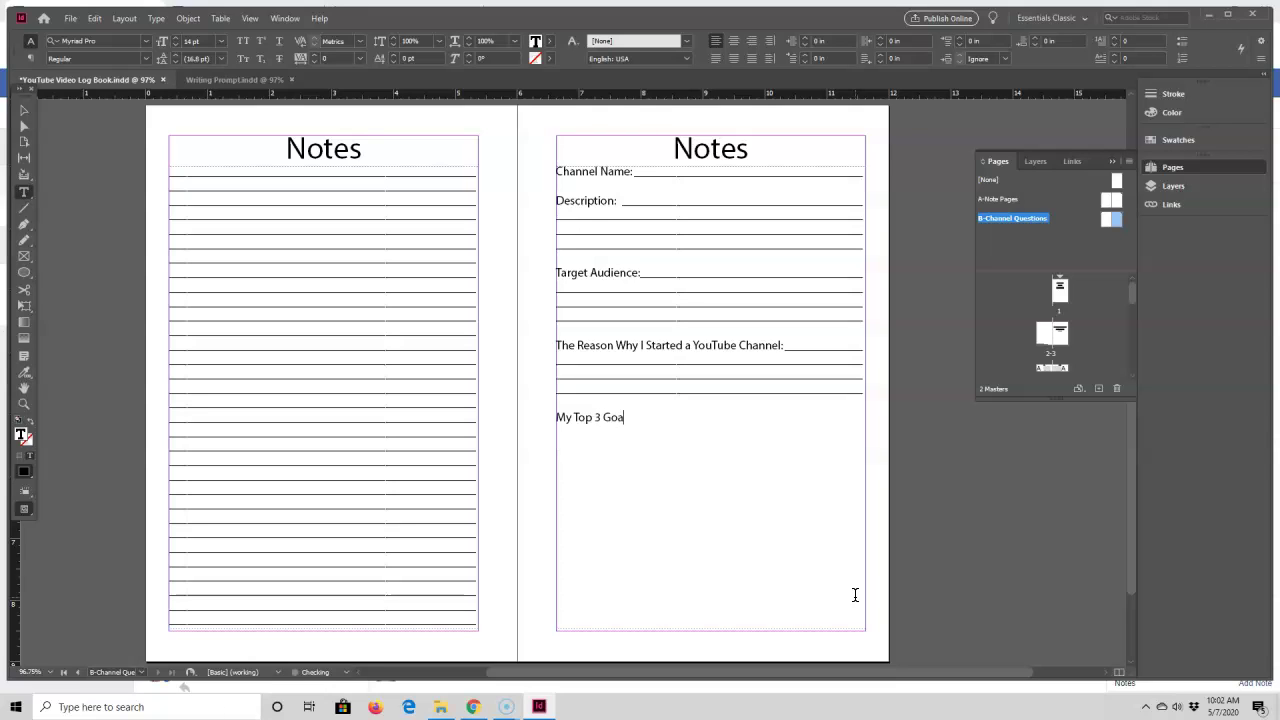
text(ls for This Channel:)
key(Return)
text(1.)
key(Tab)
key(BackSpace)
key(BackSpace)
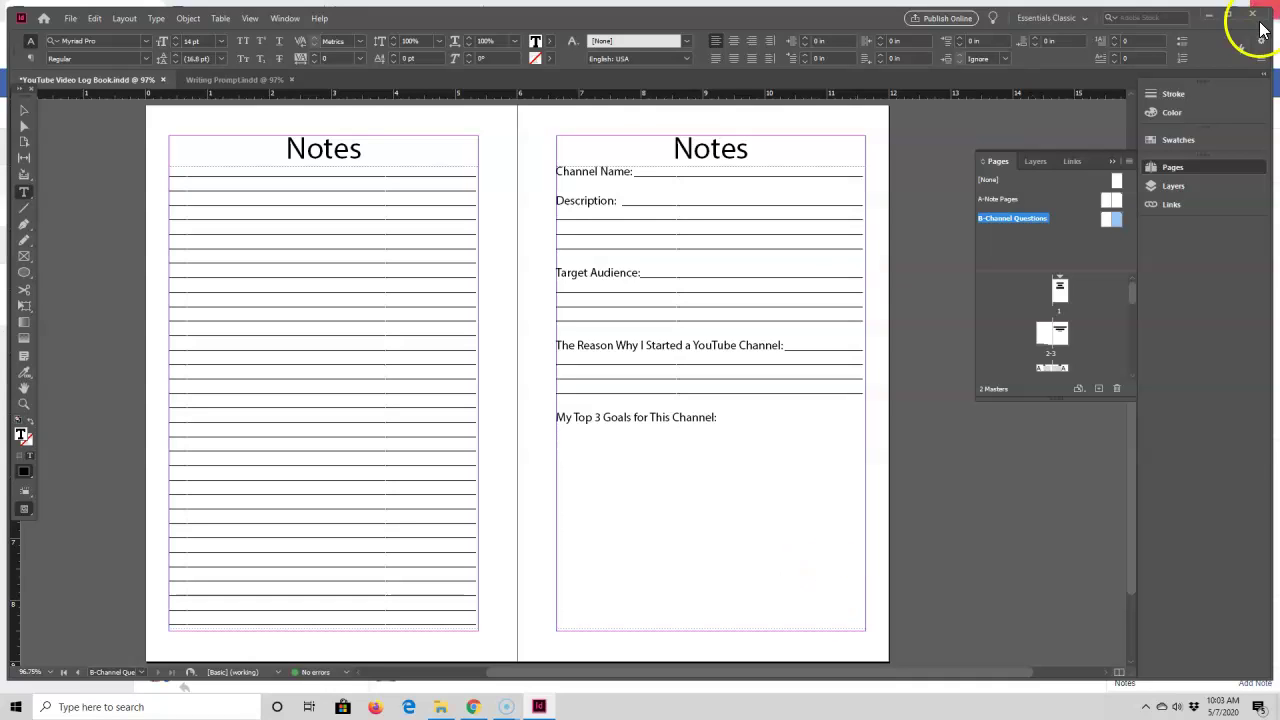
Step: Create an automatic numbered list of three ruled lines below the goals prompt and end the numbering after item 3
click(1183, 62)
key(Tab)
text(2.)
key(Tab)
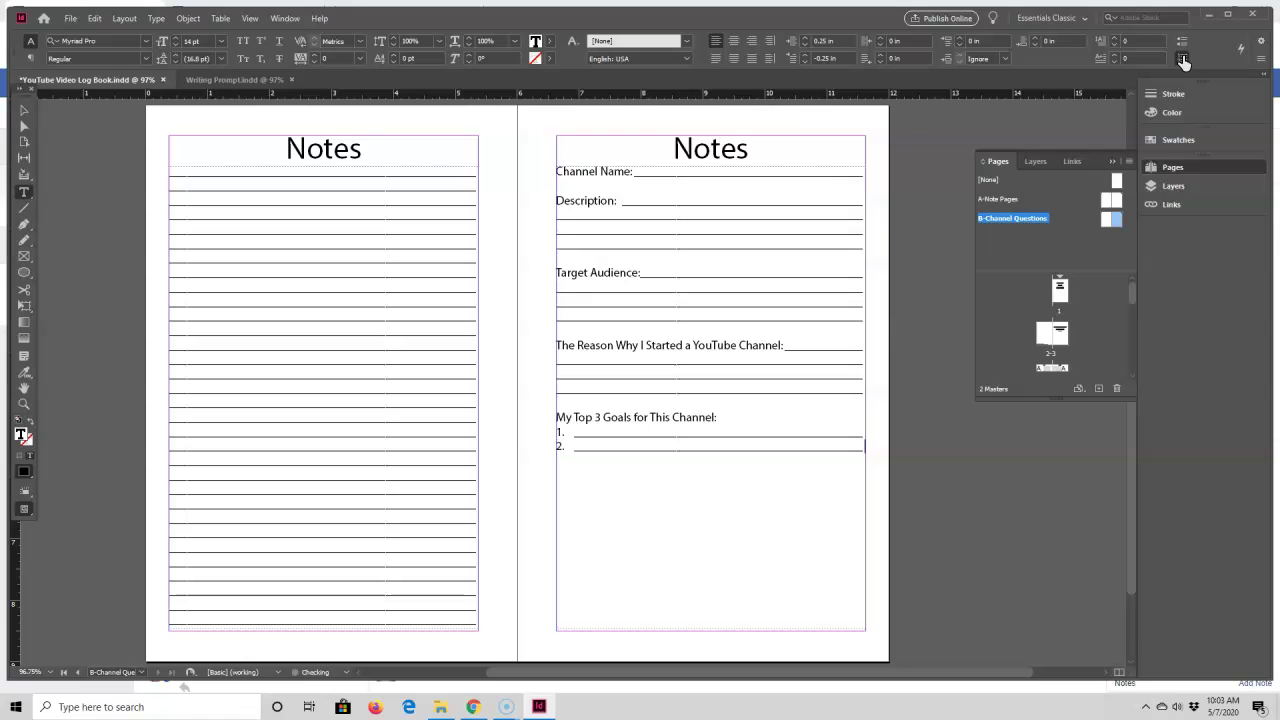
key(Return)
text(3.)
key(Tab)
key(Return)
text(4.)
key(Return)
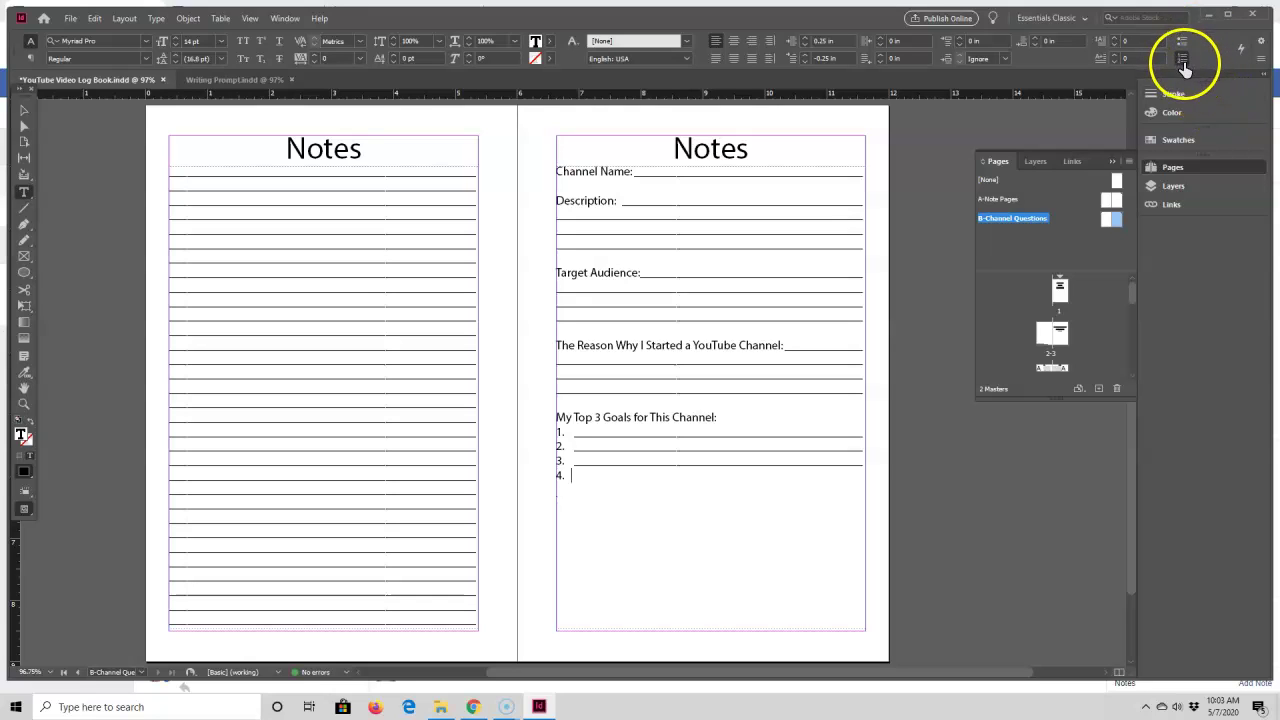
click(1184, 62)
Step: Add "The Types of Videos That I'll Be Posting:" with a ruled line beside it and three below, followed by the prompt "Posting Schedule:"
key(Return)
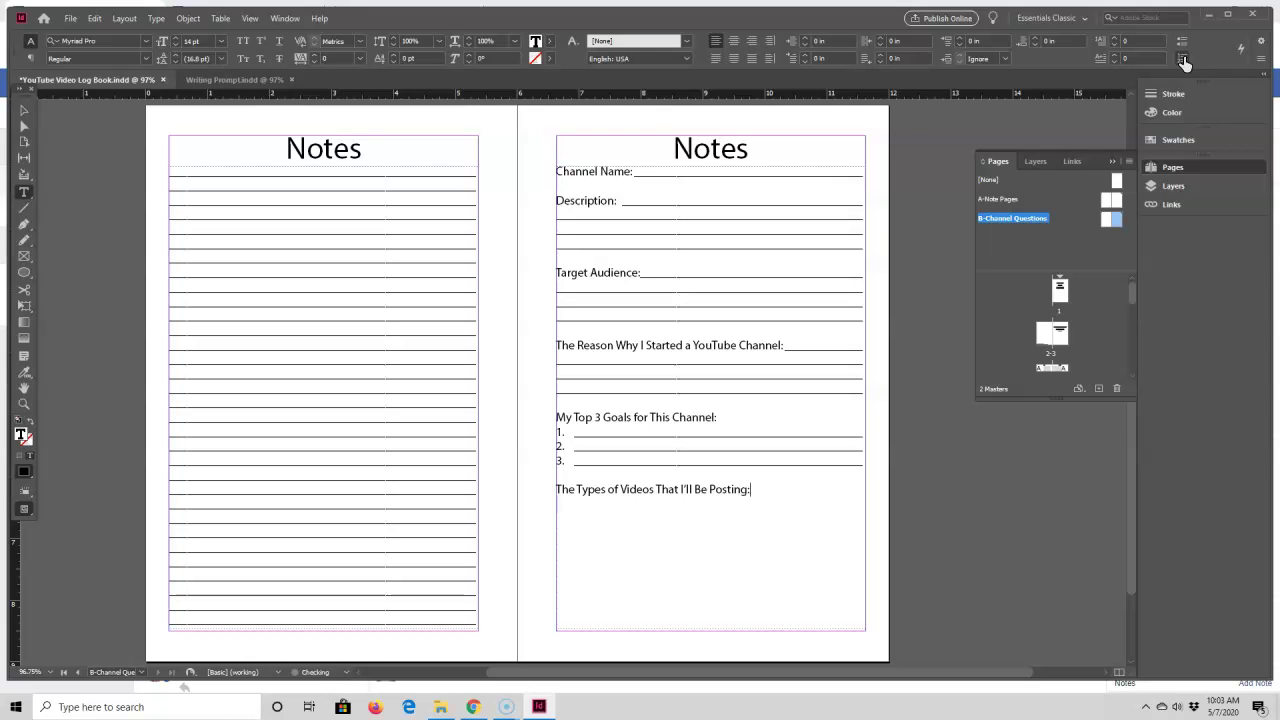
key(shift+Tab)
key(shift+Tab)
key(Return)
key(shift+Tab)
key(Return)
key(shift+Tab)
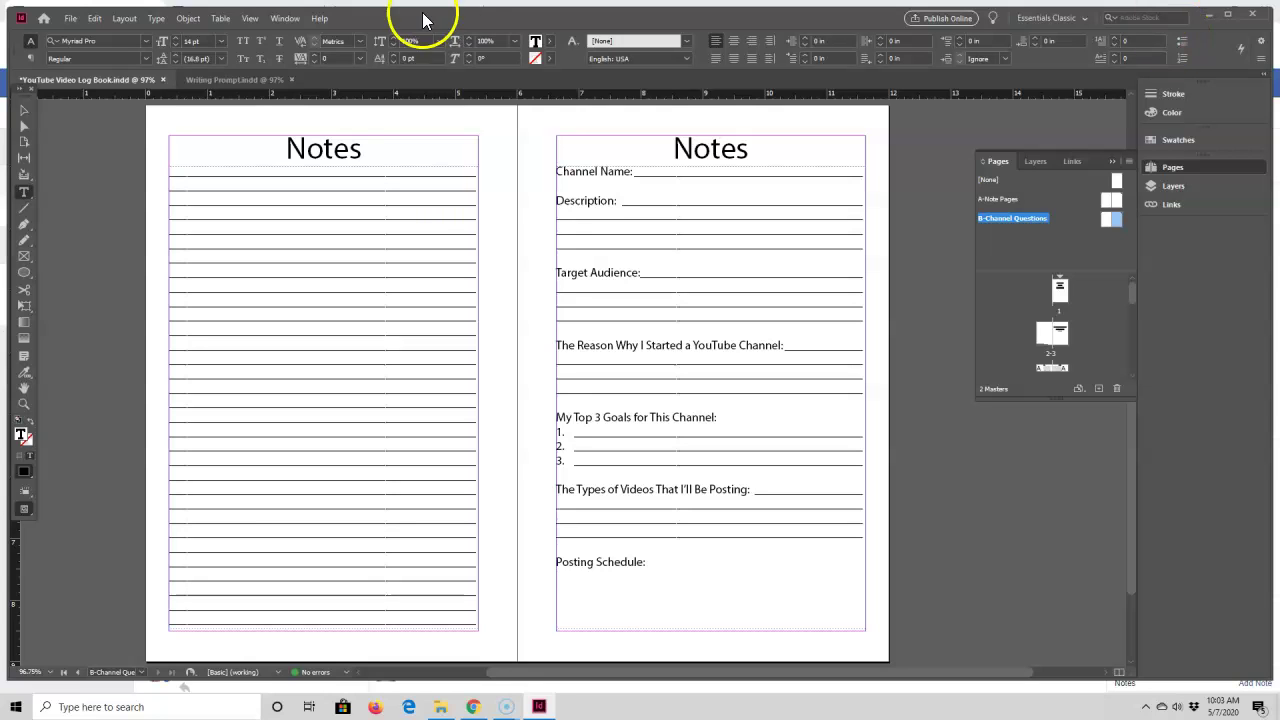
Step: Insert the Wingdings open-square glyph as a checkbox on the line below "Posting Schedule:" and close the Glyphs panel
click(158, 22)
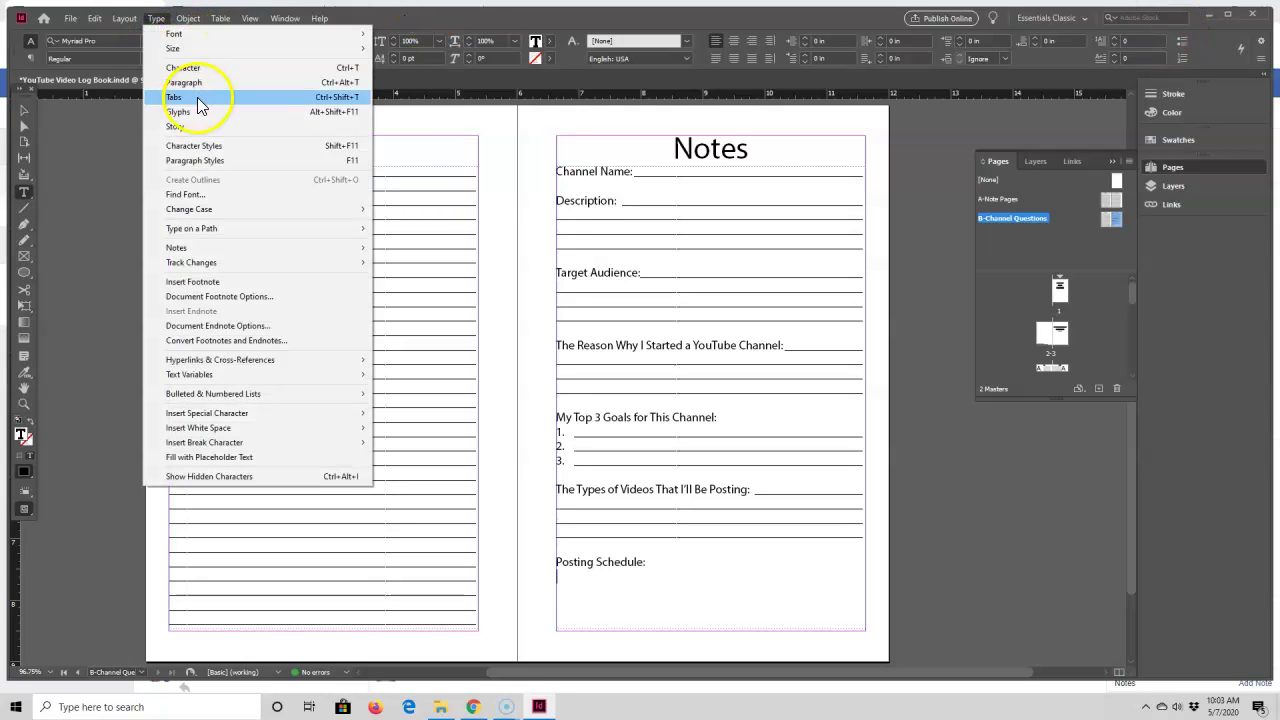
click(168, 110)
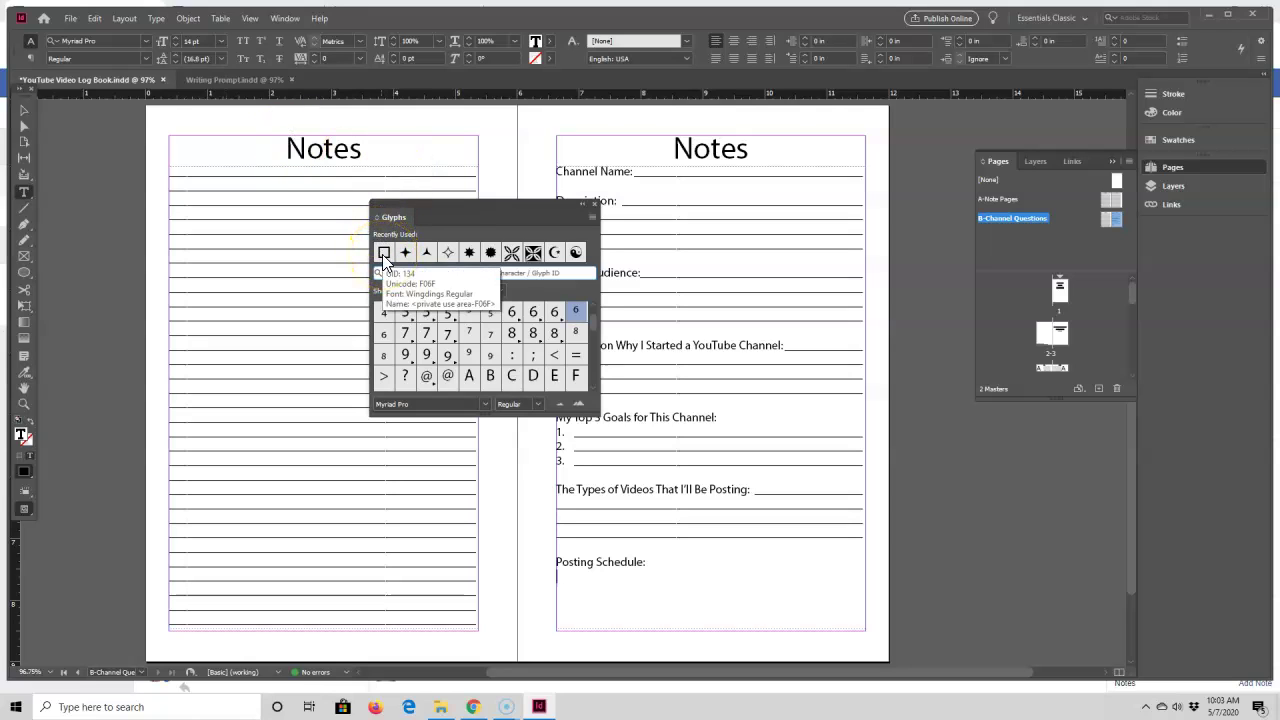
click(417, 403)
click(385, 403)
triple_click(385, 403)
text(Wingdings)
key(Tab)
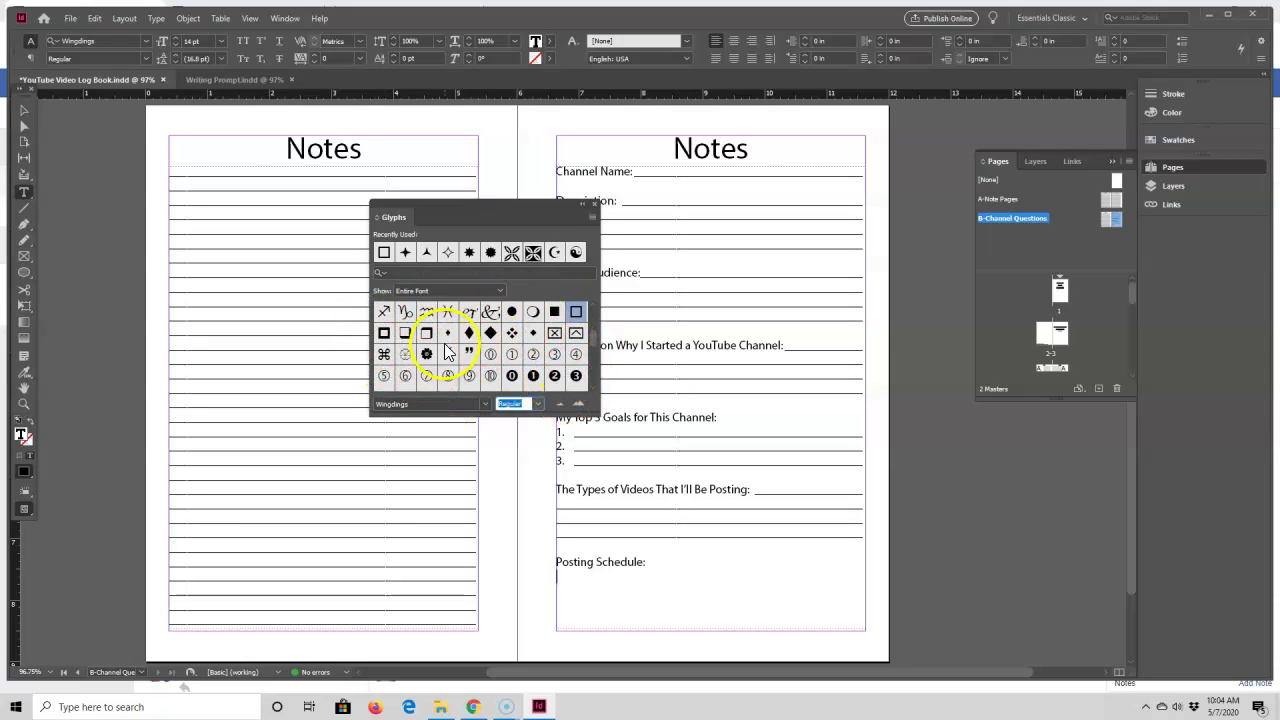
scroll(465, 370, down, 2)
double_click(490, 354)
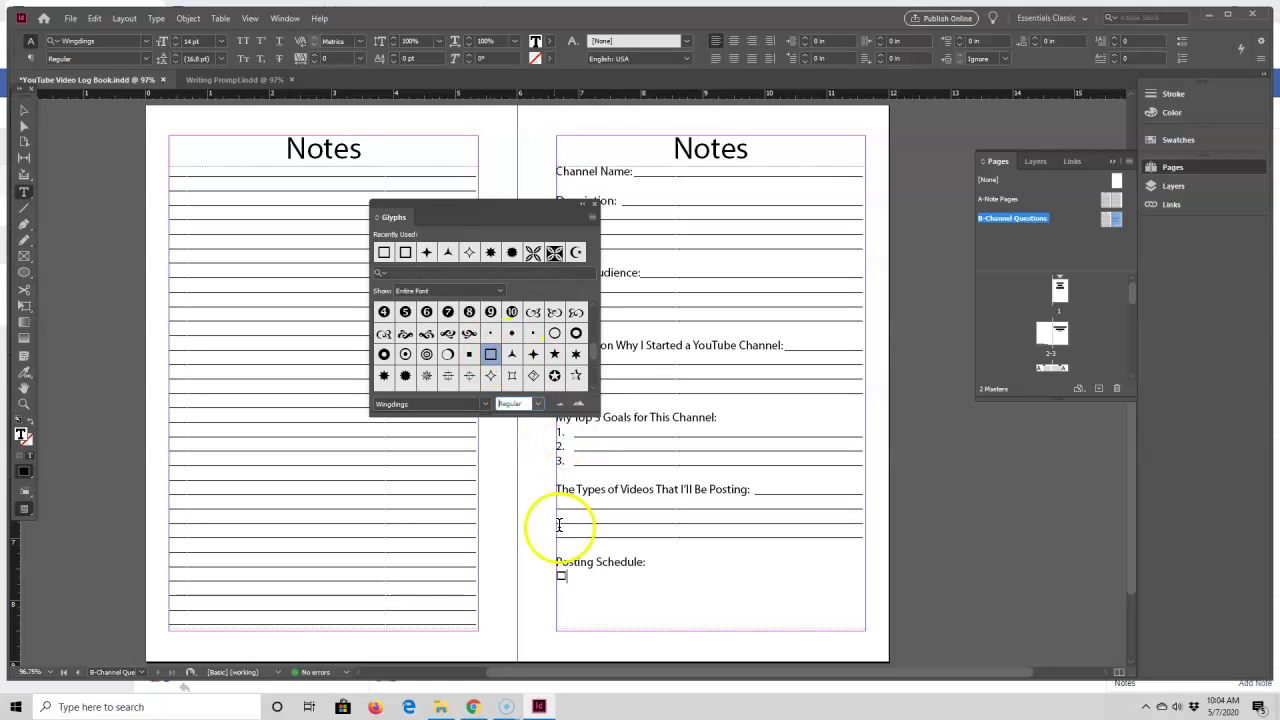
click(569, 579)
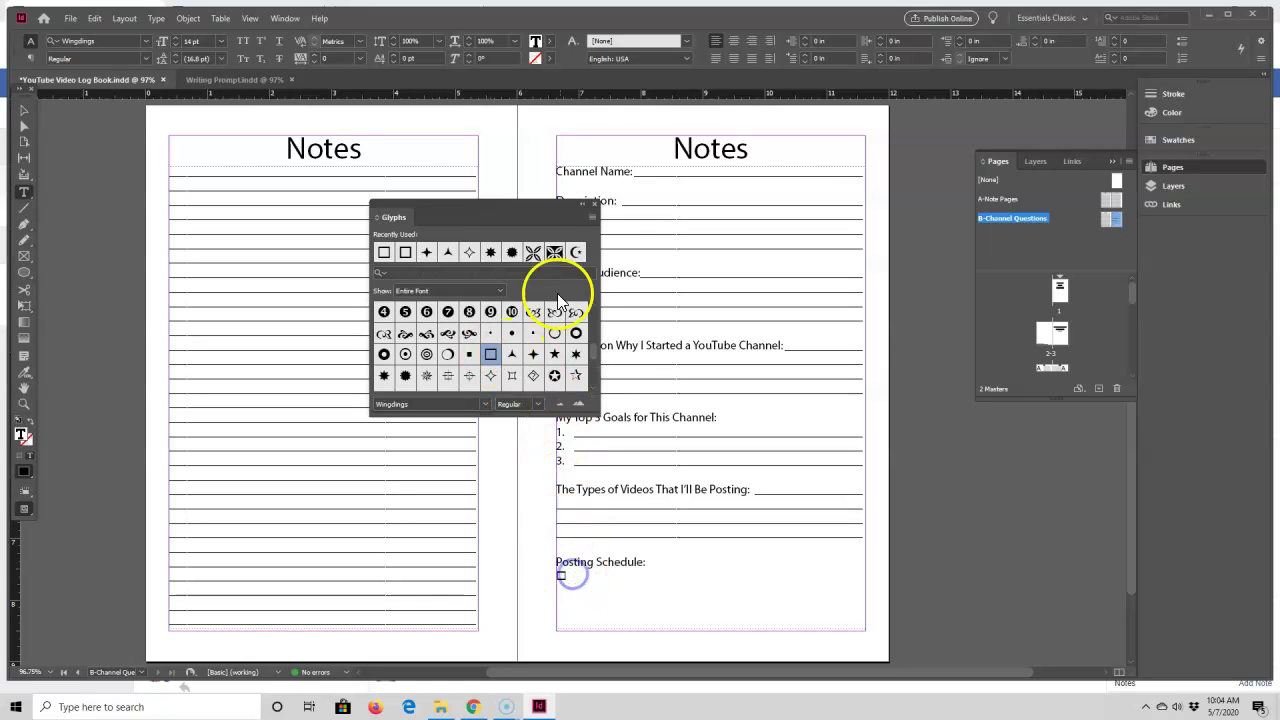
click(592, 205)
text(M)
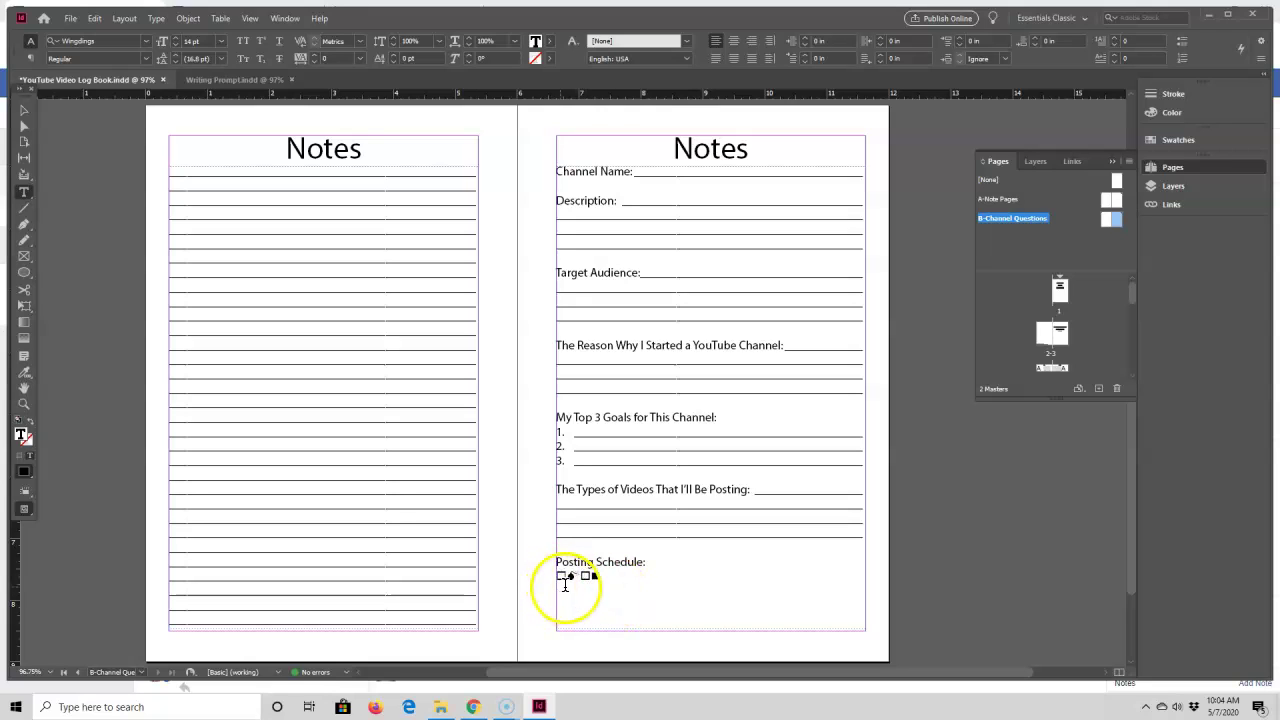
key(BackSpace)
key(BackSpace)
key(BackSpace)
key(BackSpace)
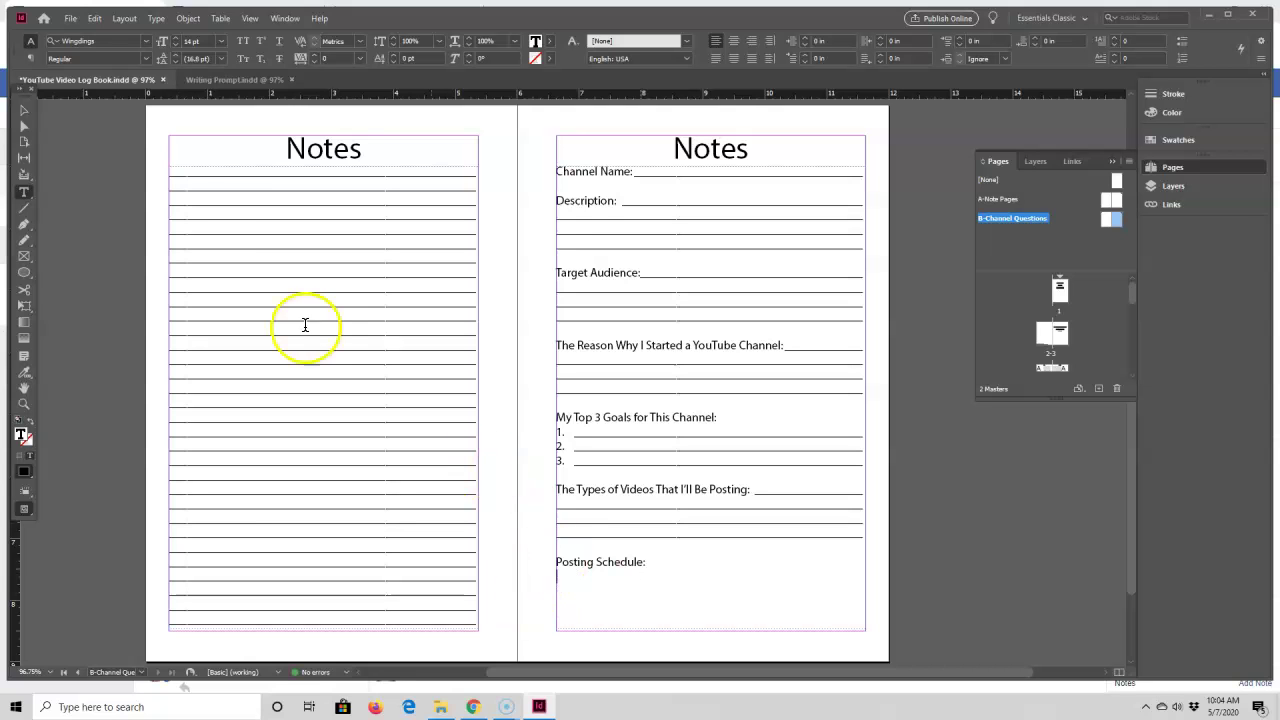
click(96, 19)
click(128, 34)
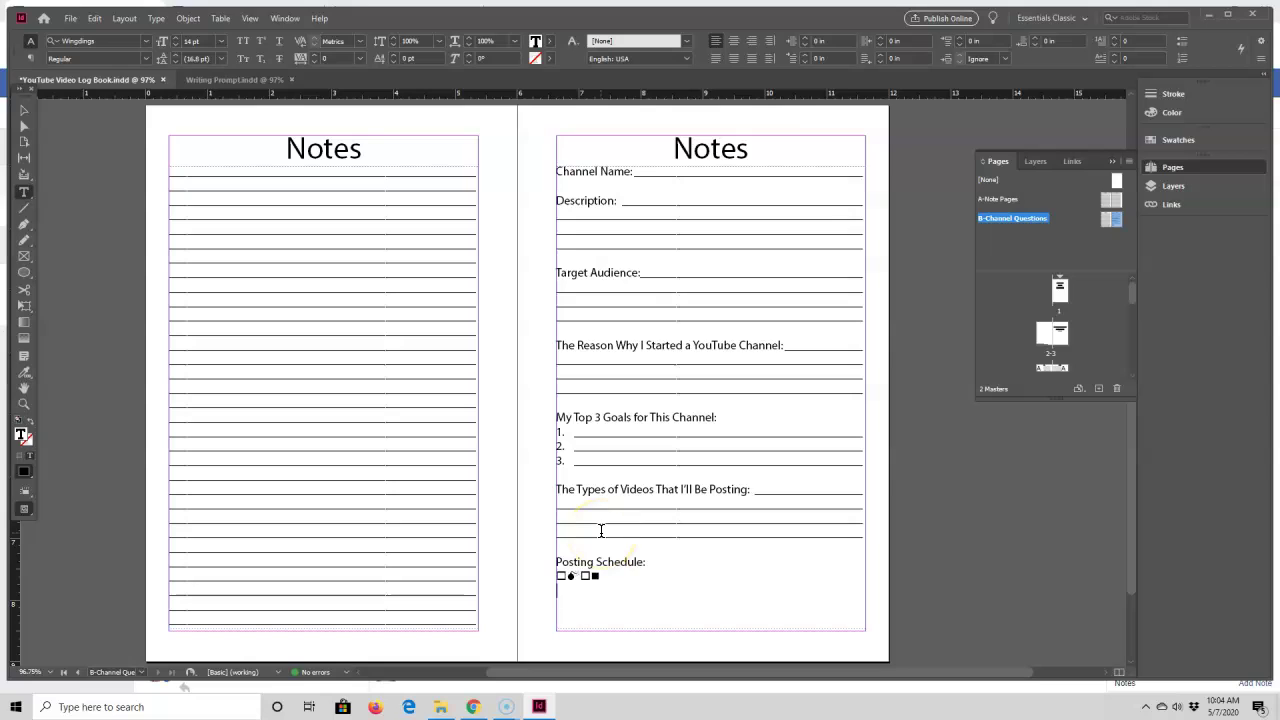
key(BackSpace)
key(BackSpace)
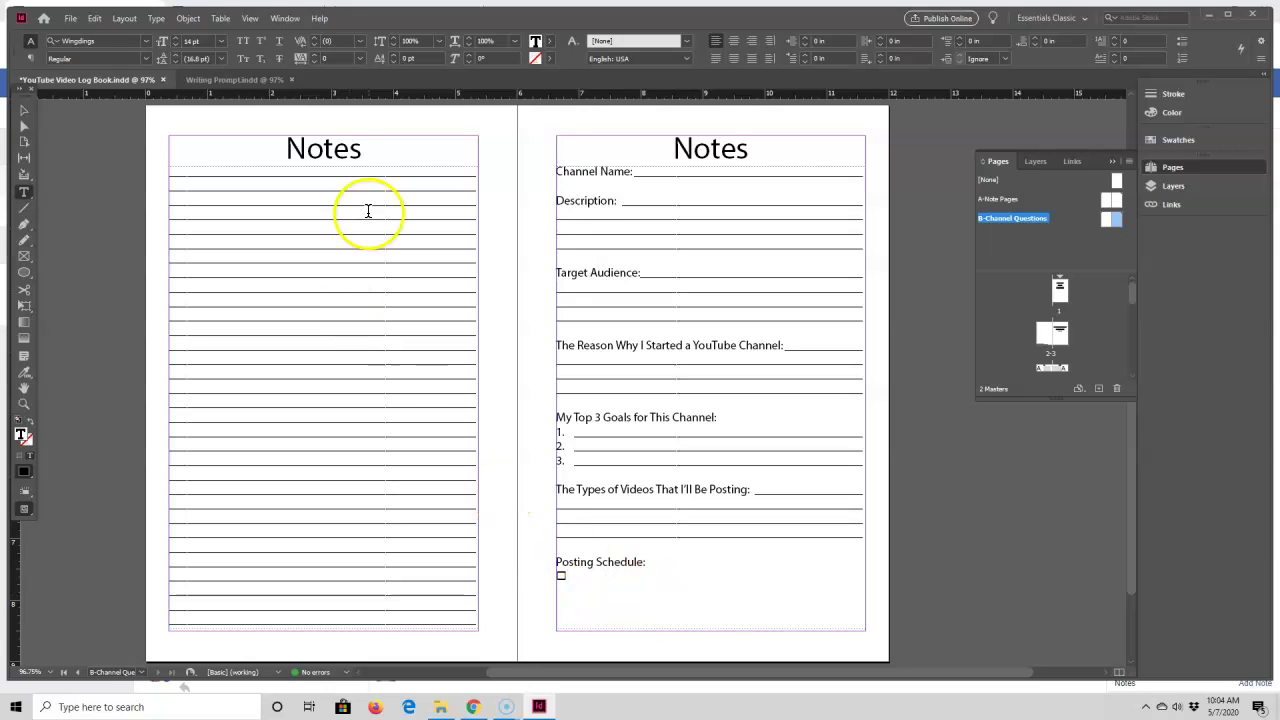
Step: Set the font after the checkbox to Myriad Pro and label the checkbox "Mon"
click(146, 41)
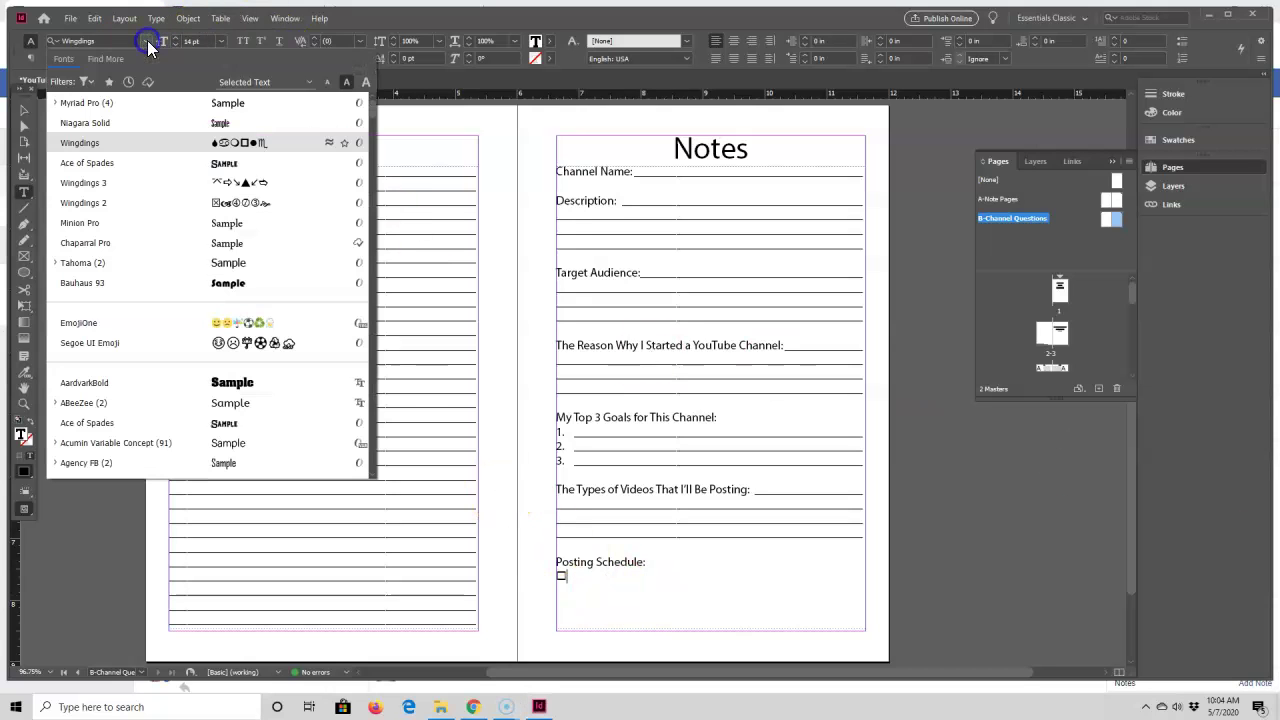
click(106, 103)
text(dd)
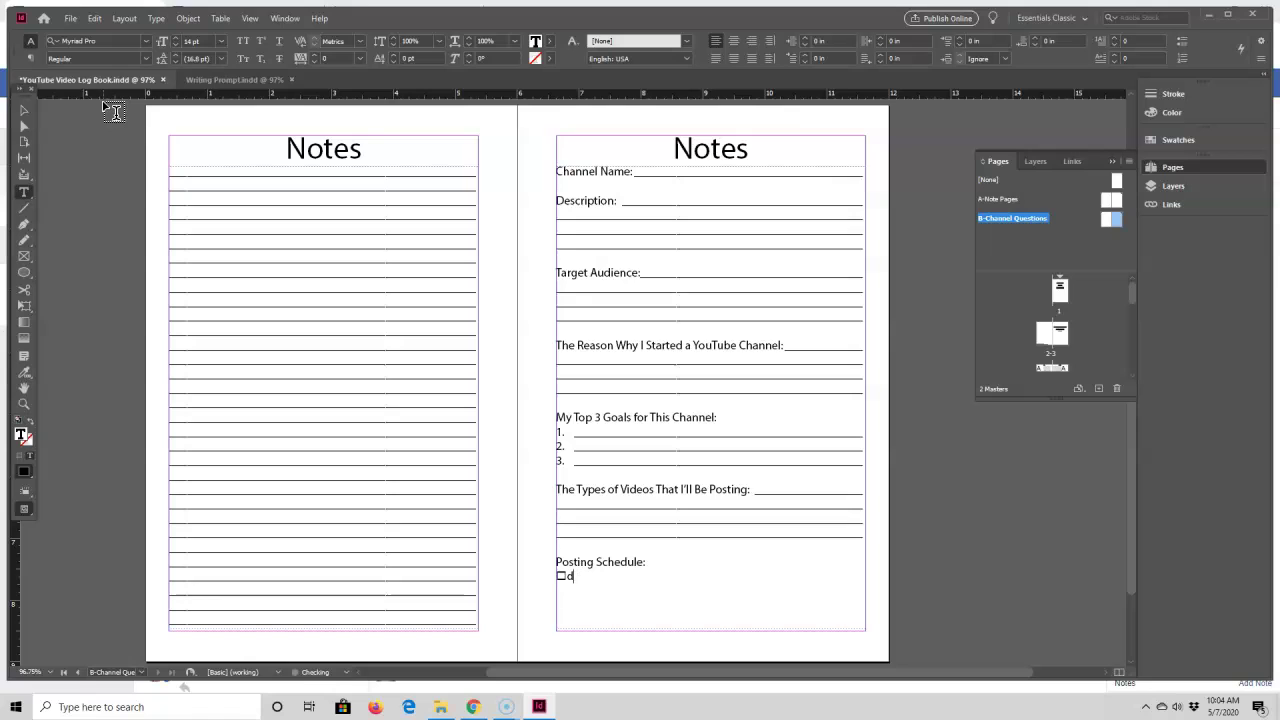
click(128, 95)
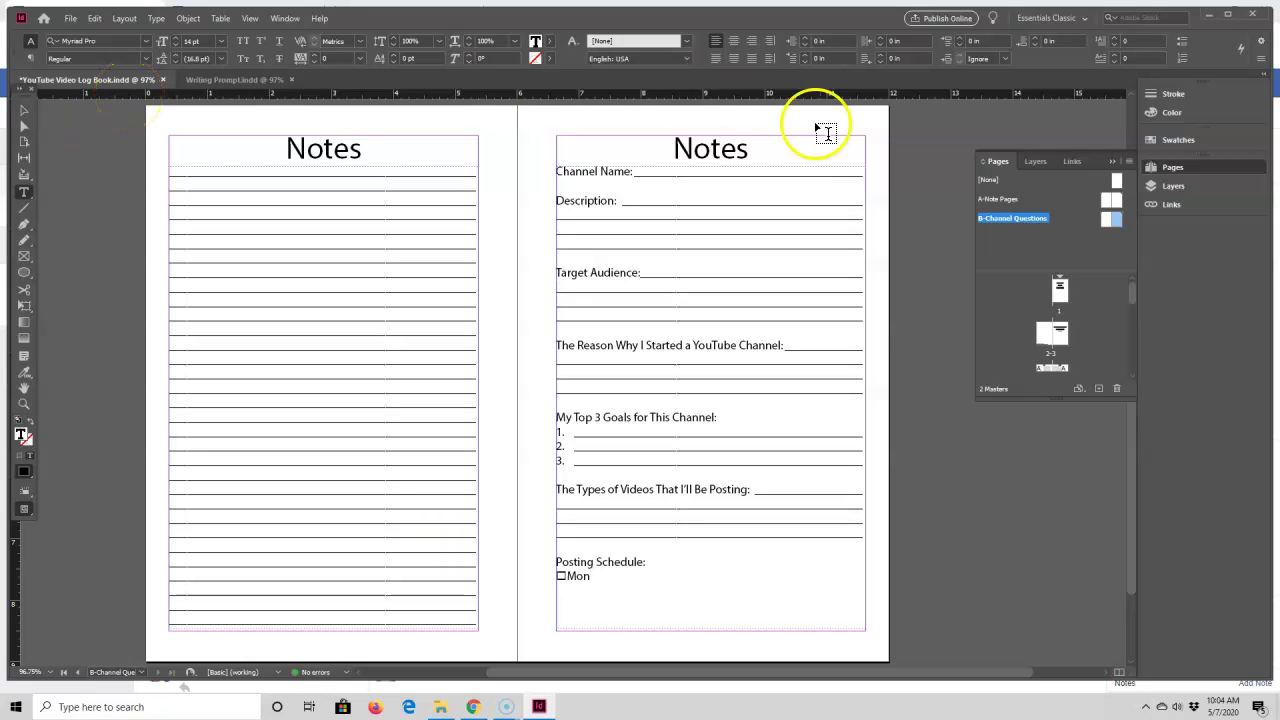
Step: Copy the "Mon" checkbox entry and paste it along the same line, spaced apart, for seven entries in total
double_click(575, 578)
right_click(561, 578)
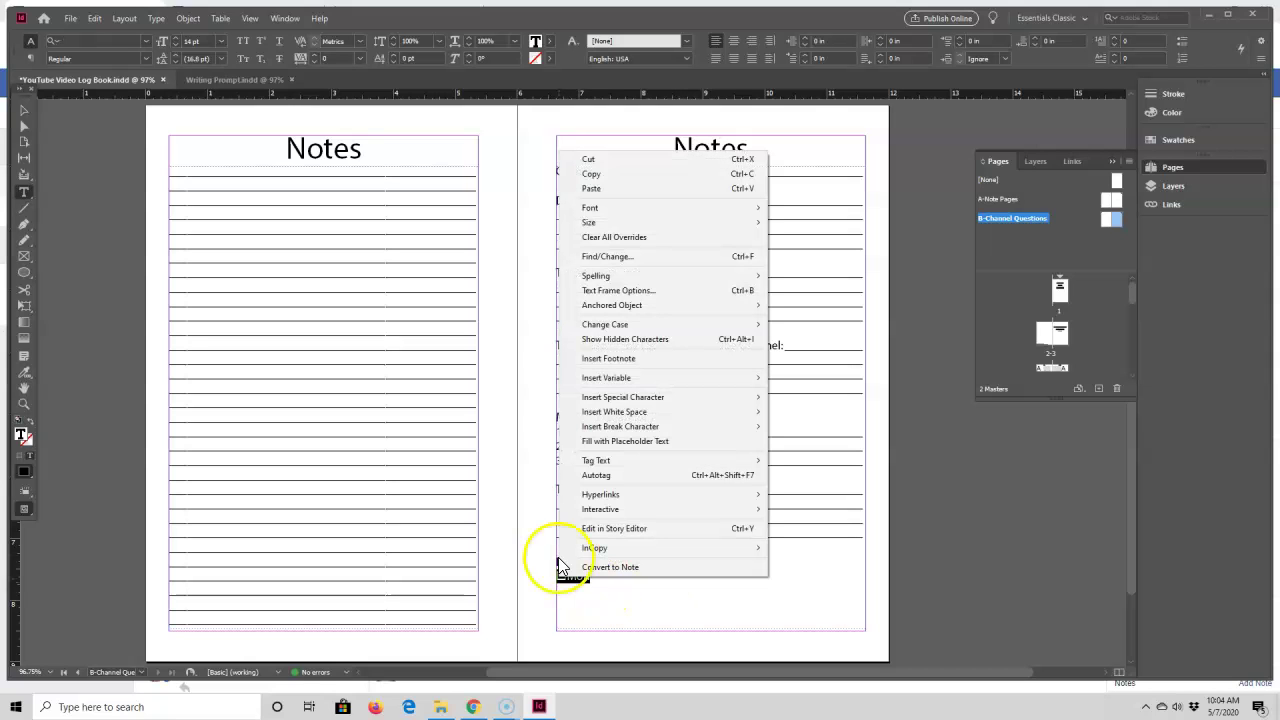
click(603, 173)
click(591, 579)
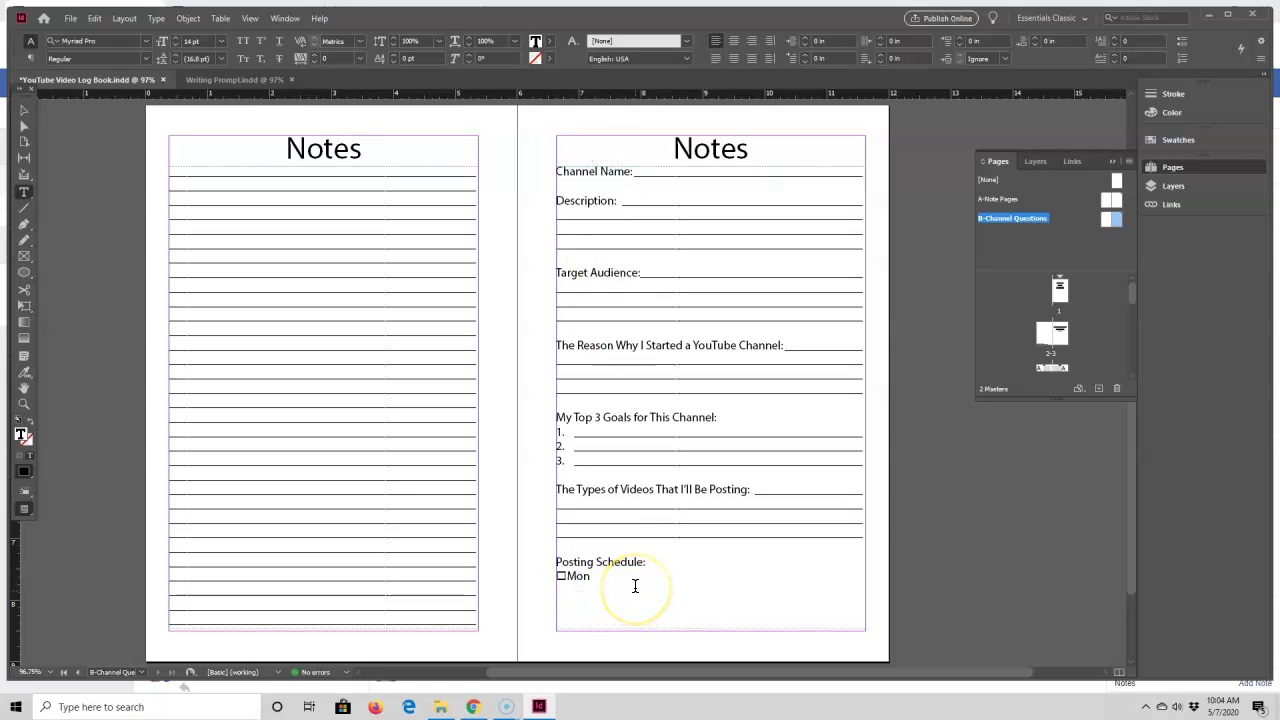
click(603, 576)
text(☐Mon)
text(☐Mon)
text(☐Mon)
text(☐Mon)
text(☐Mon)
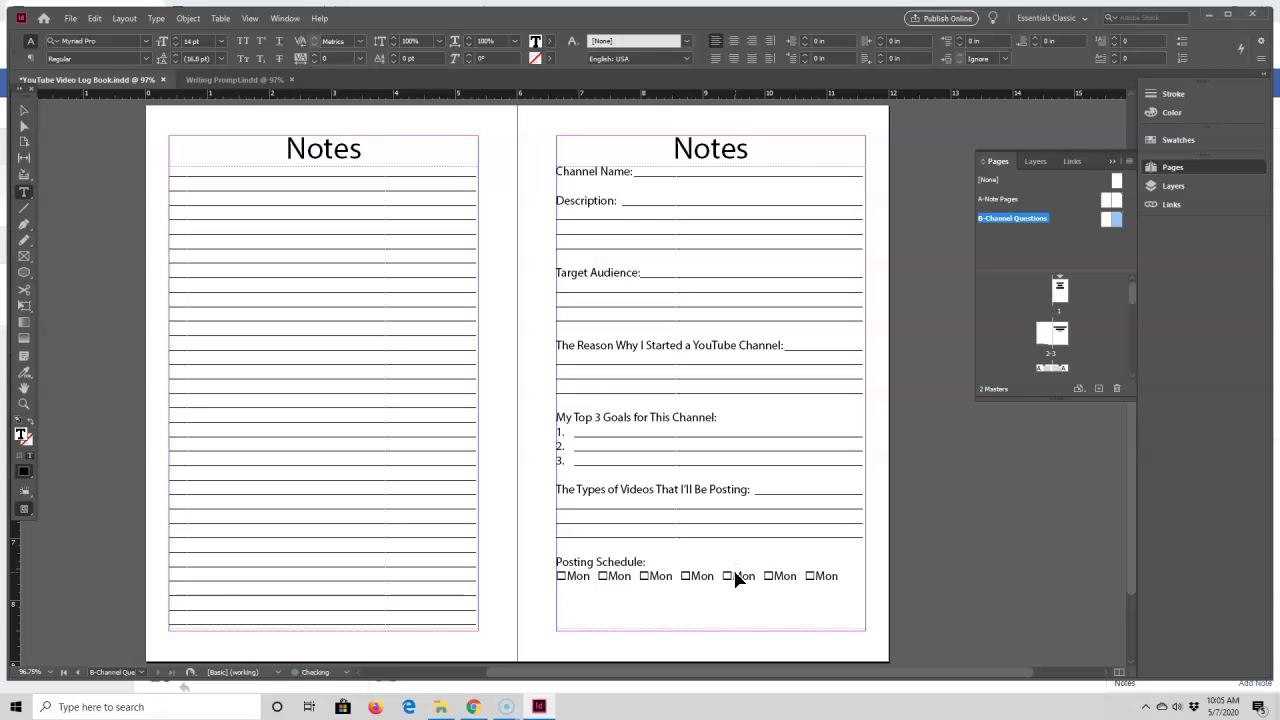
Step: Relabel the second, third and fourth checkboxes as "Tues", "Wed" and "Thurs"
click(606, 576)
key(Delete)
key(Delete)
key(Delete)
text(Tues)
key(Right)
key(Right)
key(Delete)
key(Delete)
key(Delete)
text(Wed)
key(Delete)
key(Delete)
key(Delete)
text(Thurs)
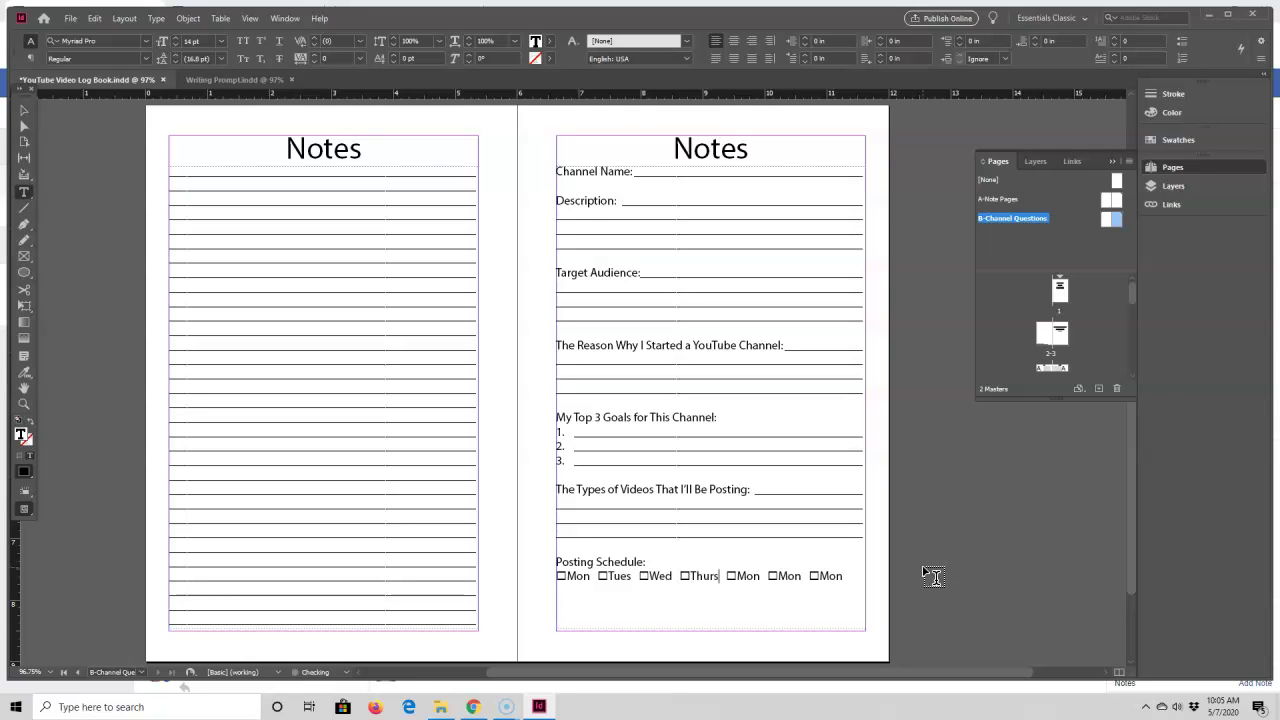
Step: Relabel the last three checkboxes as "Fri", "Sat" and "Sun"
key(Right)
key(Delete)
key(Delete)
key(Delete)
text(Fr)
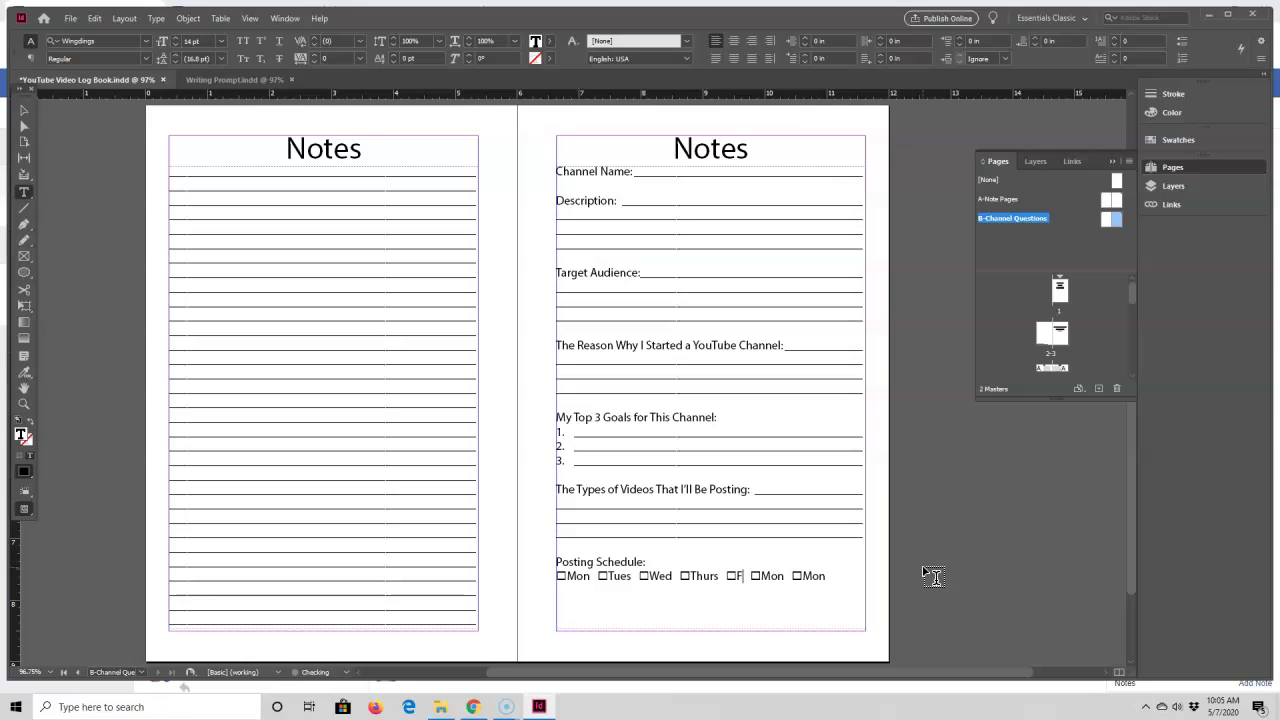
text(i)
key(Right)
key(Delete)
key(Delete)
key(Delete)
text(Sat)
key(Delete)
key(Delete)
text(Sun)
Step: Change the heading above the checkboxes to "Weekly Posting Schedule:" and preview the master spread without frames and guides
click(561, 559)
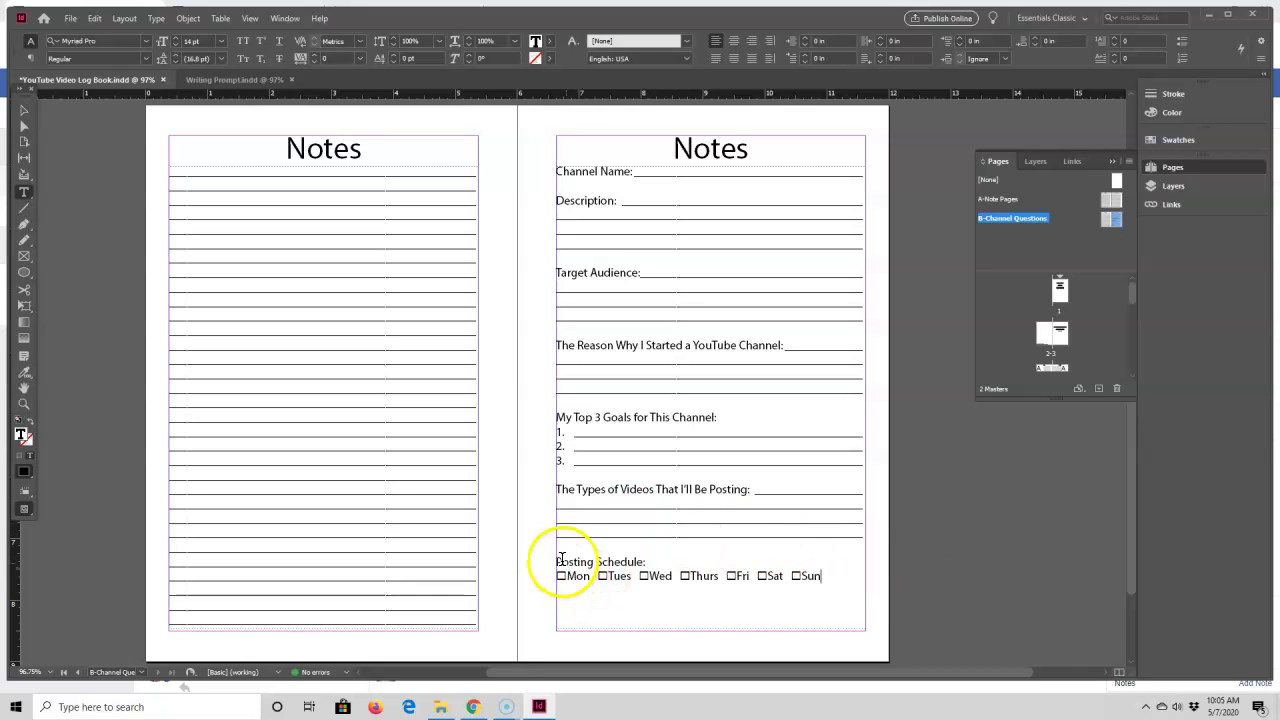
text(Weekly)
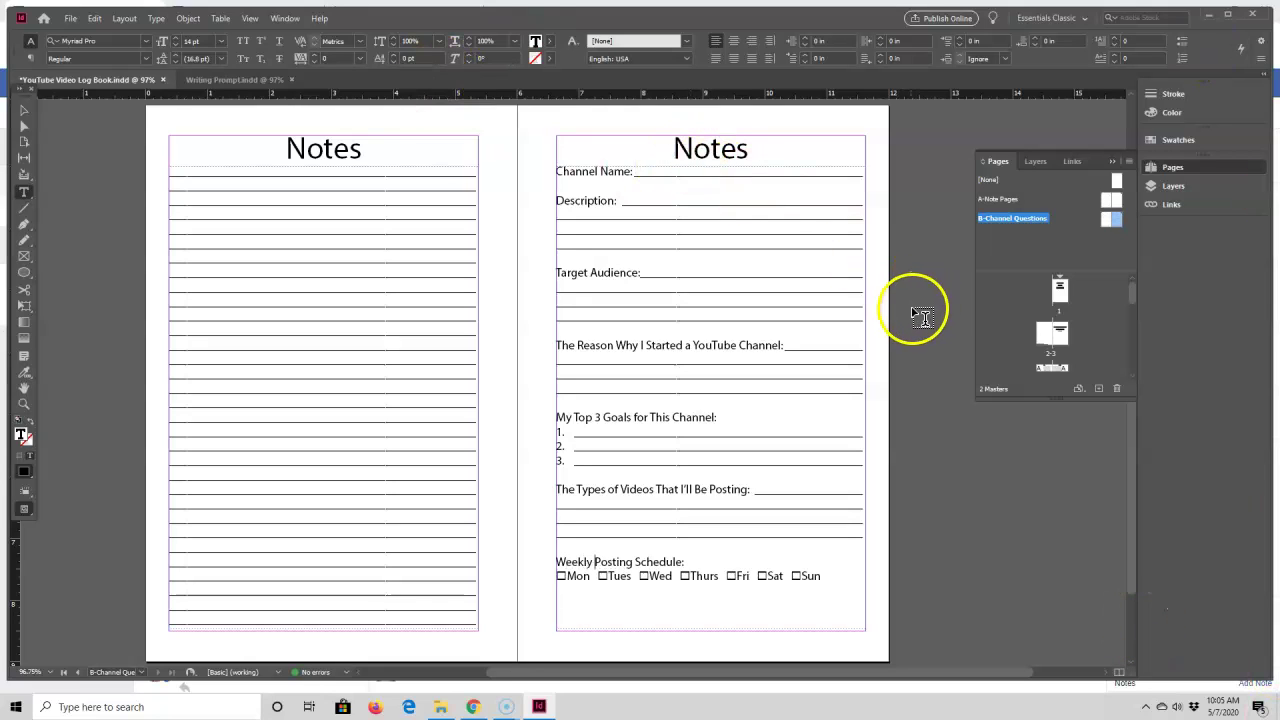
click(24, 110)
click(245, 127)
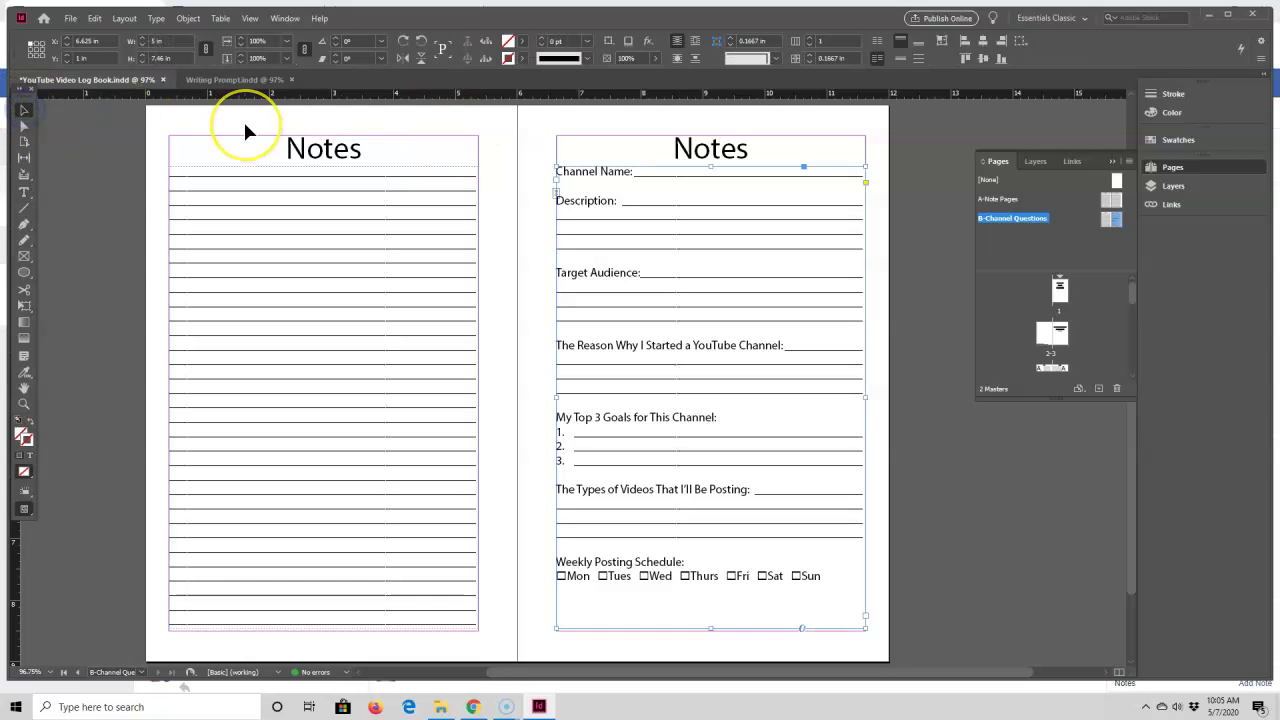
key(w)
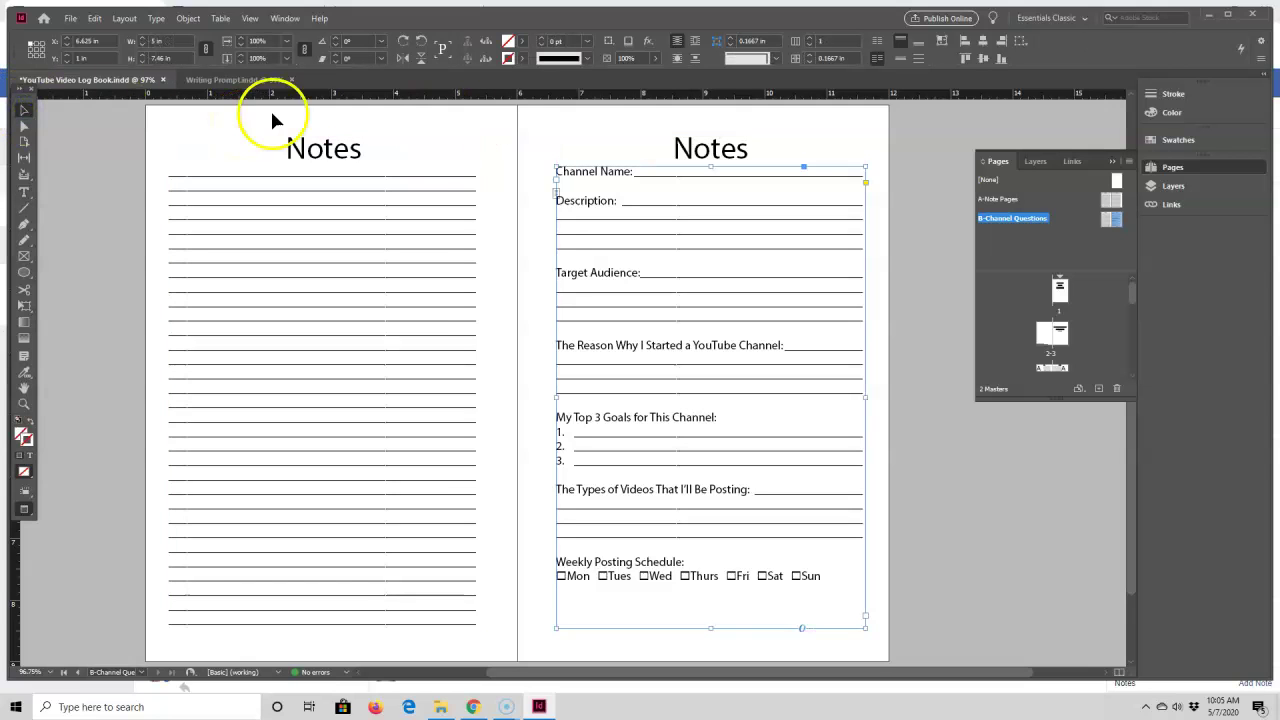
click(538, 110)
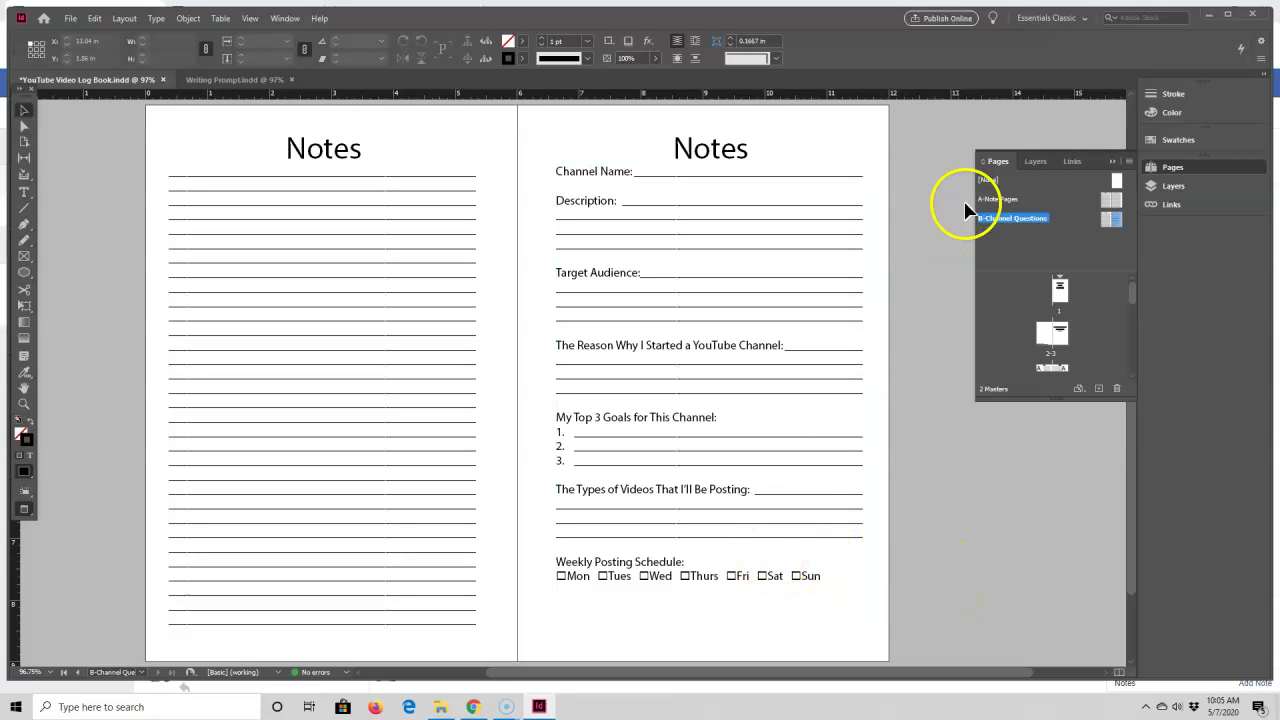
Step: Open page 4 of the document and apply the [None] master to it
double_click(1058, 290)
mouse_move(1060, 295)
mouse_down()
mouse_move(1051, 334)
mouse_move(1064, 360)
mouse_move(1064, 340)
mouse_up()
click(805, 322)
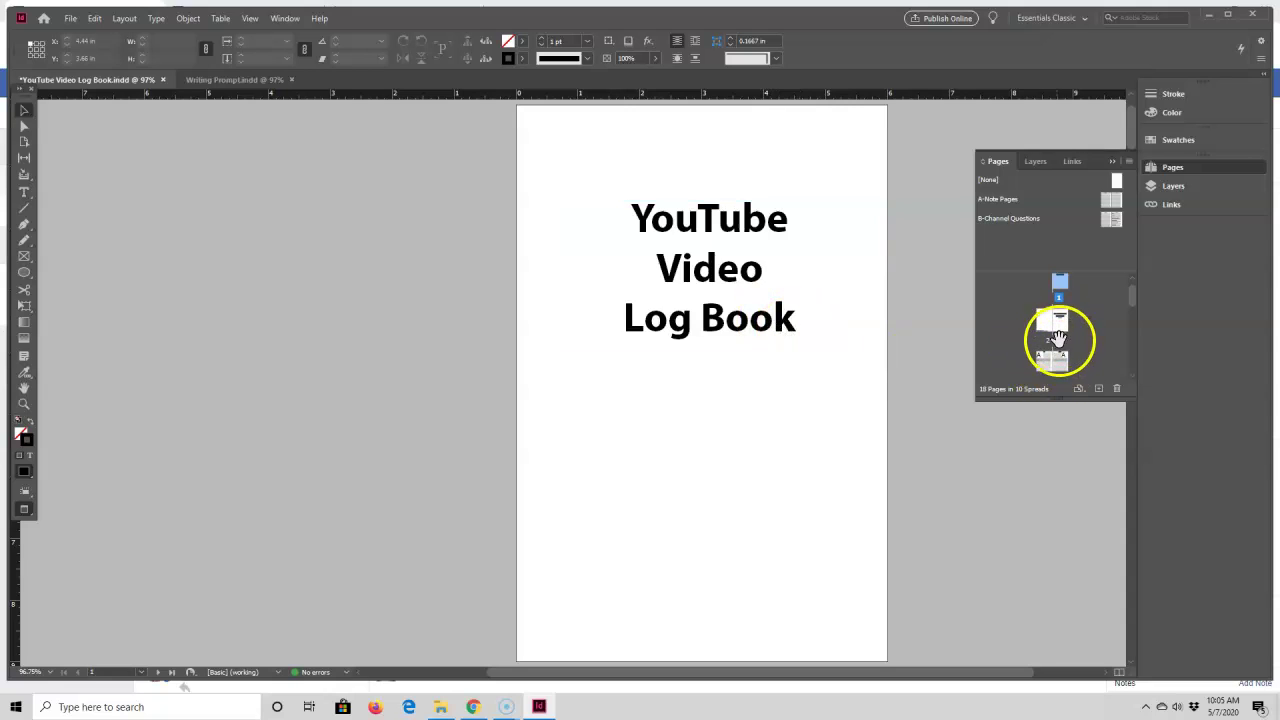
scroll(1047, 365, down, 1)
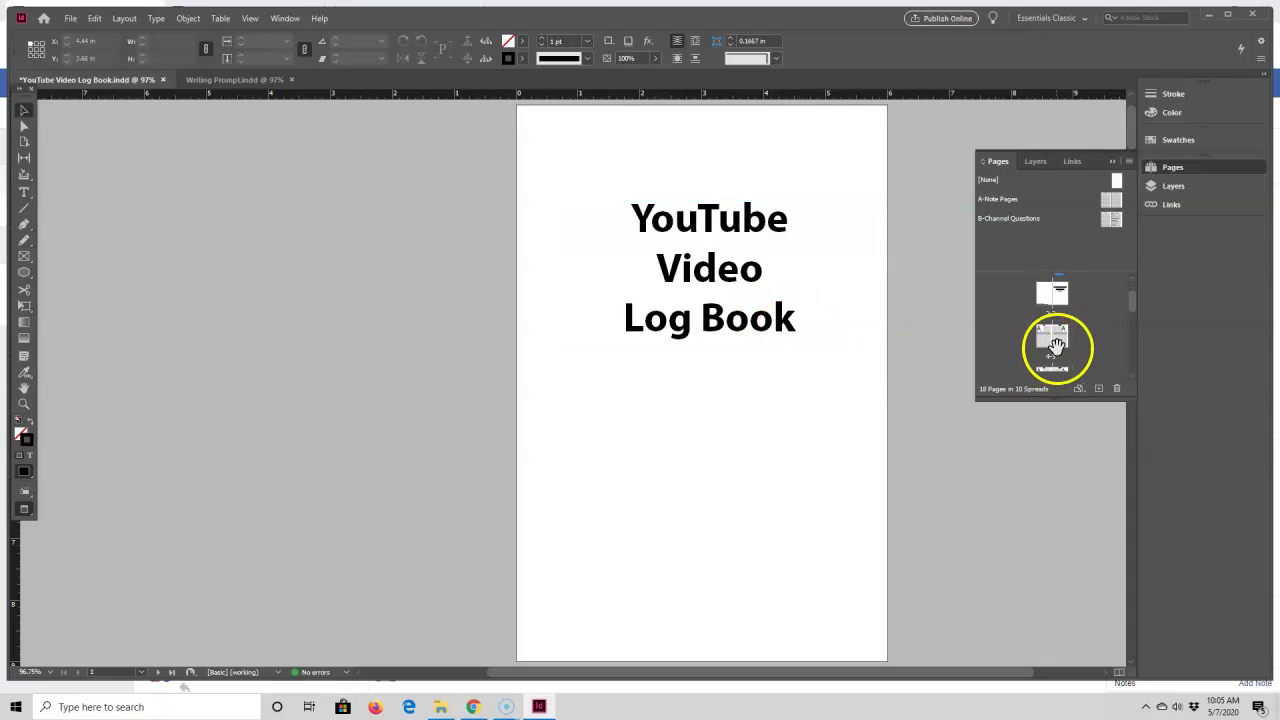
double_click(1041, 337)
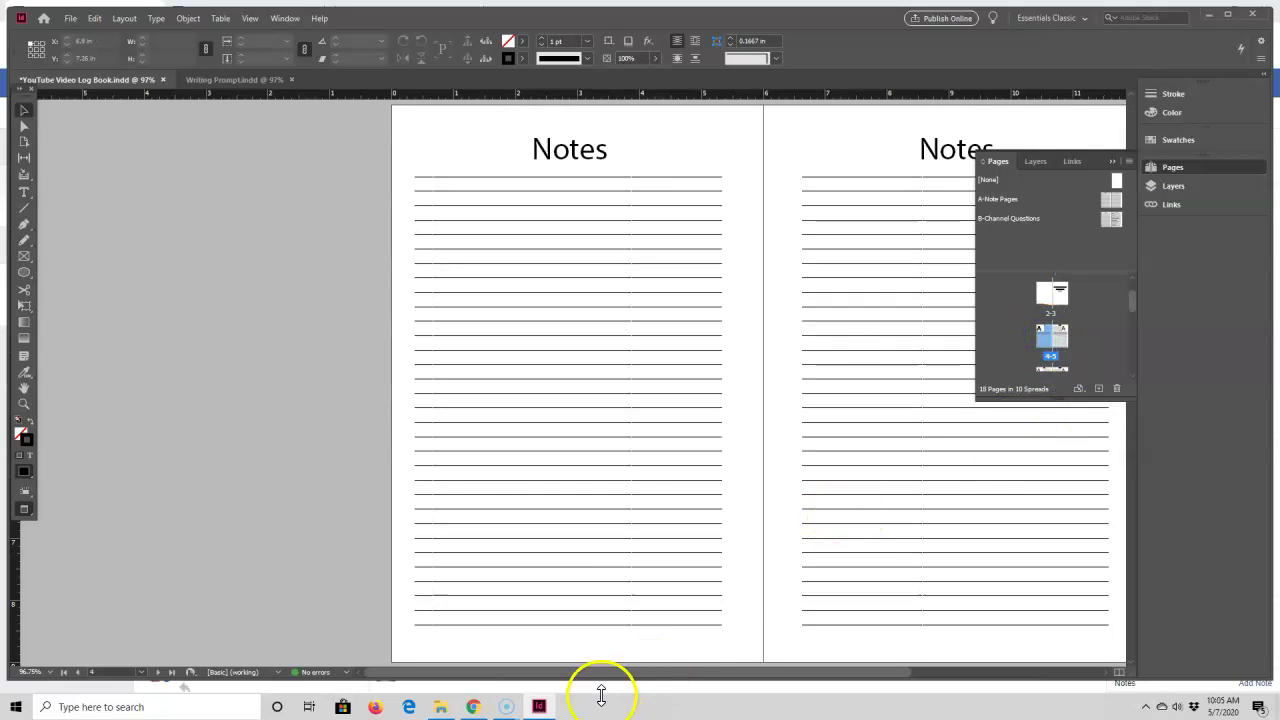
drag(634, 673, 708, 672)
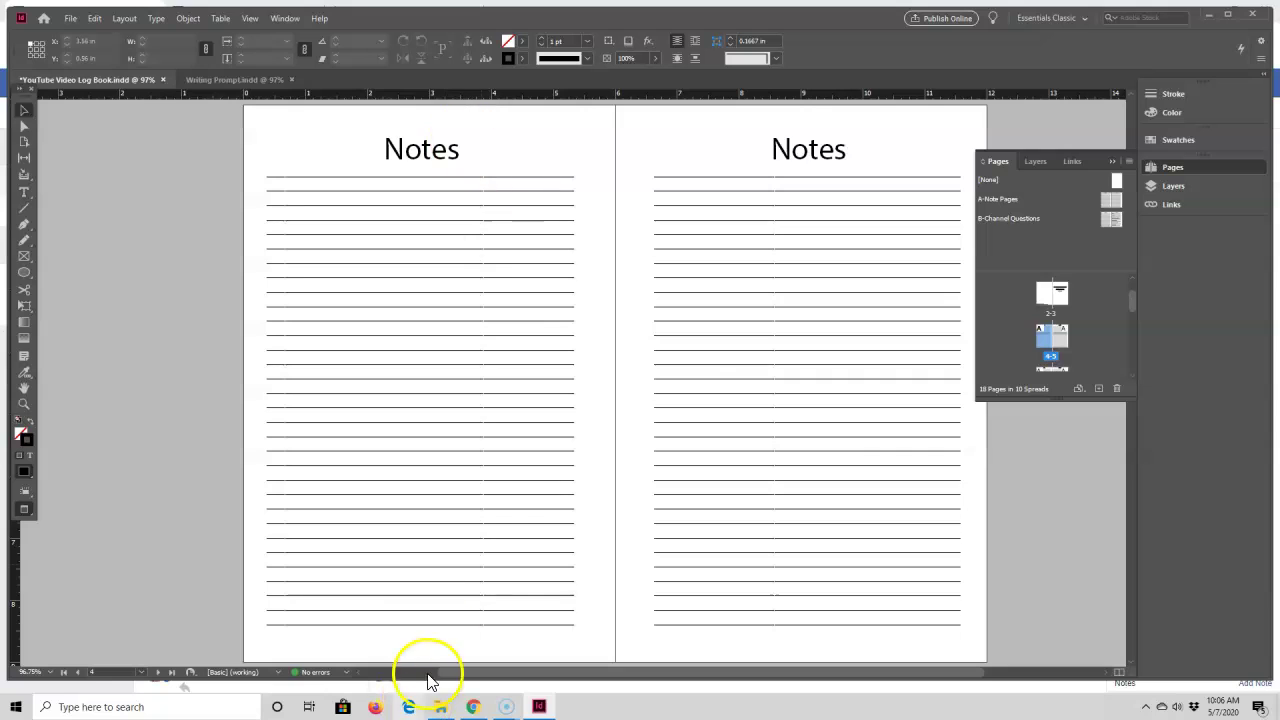
right_click(1041, 340)
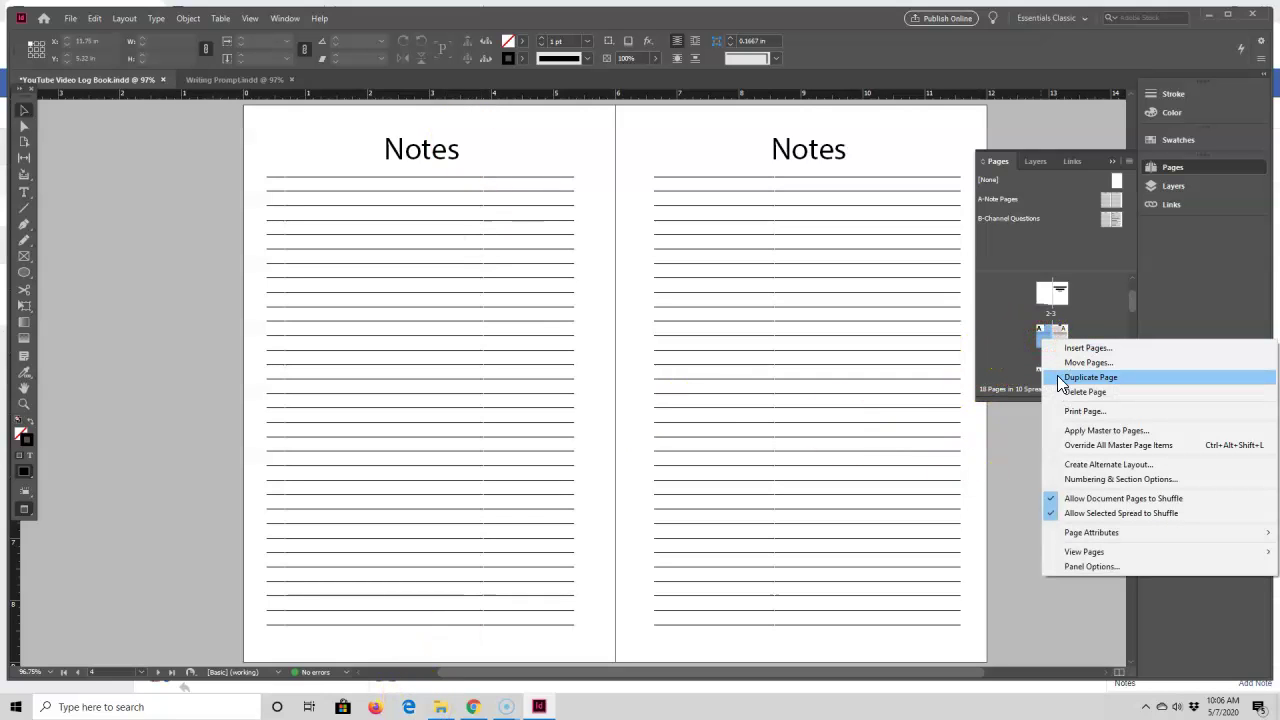
click(1068, 430)
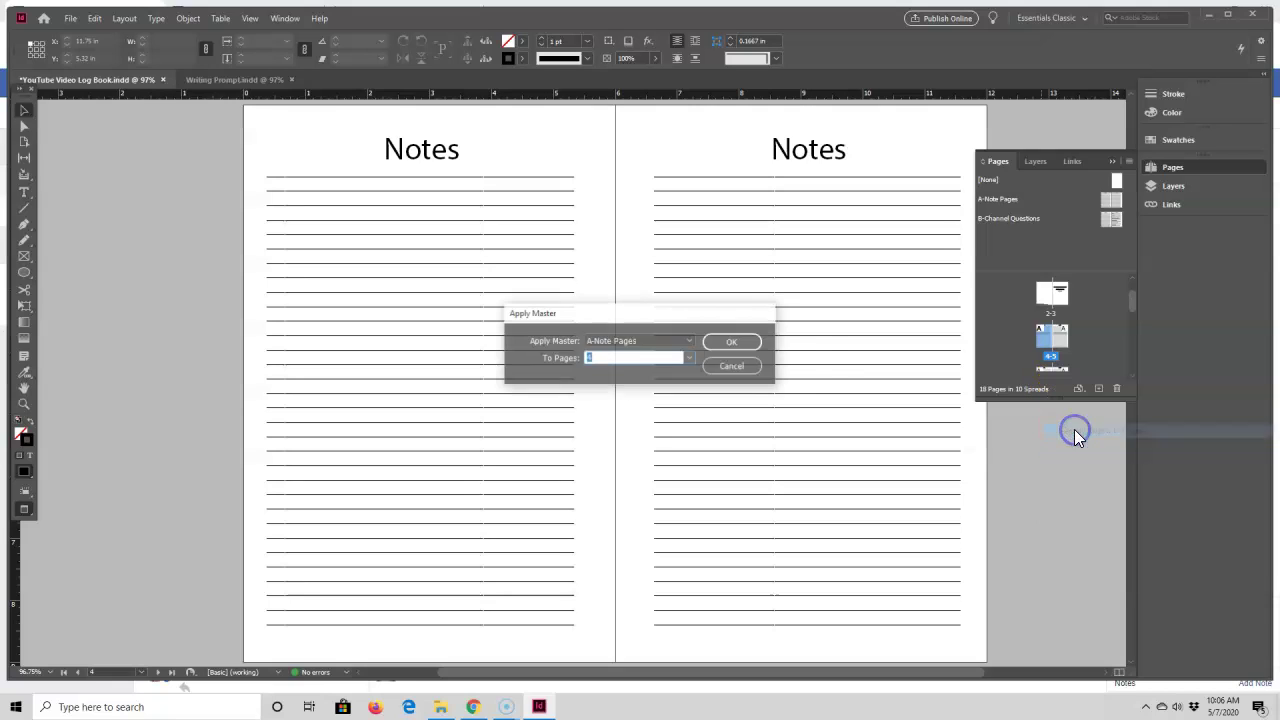
click(689, 341)
click(641, 351)
click(729, 345)
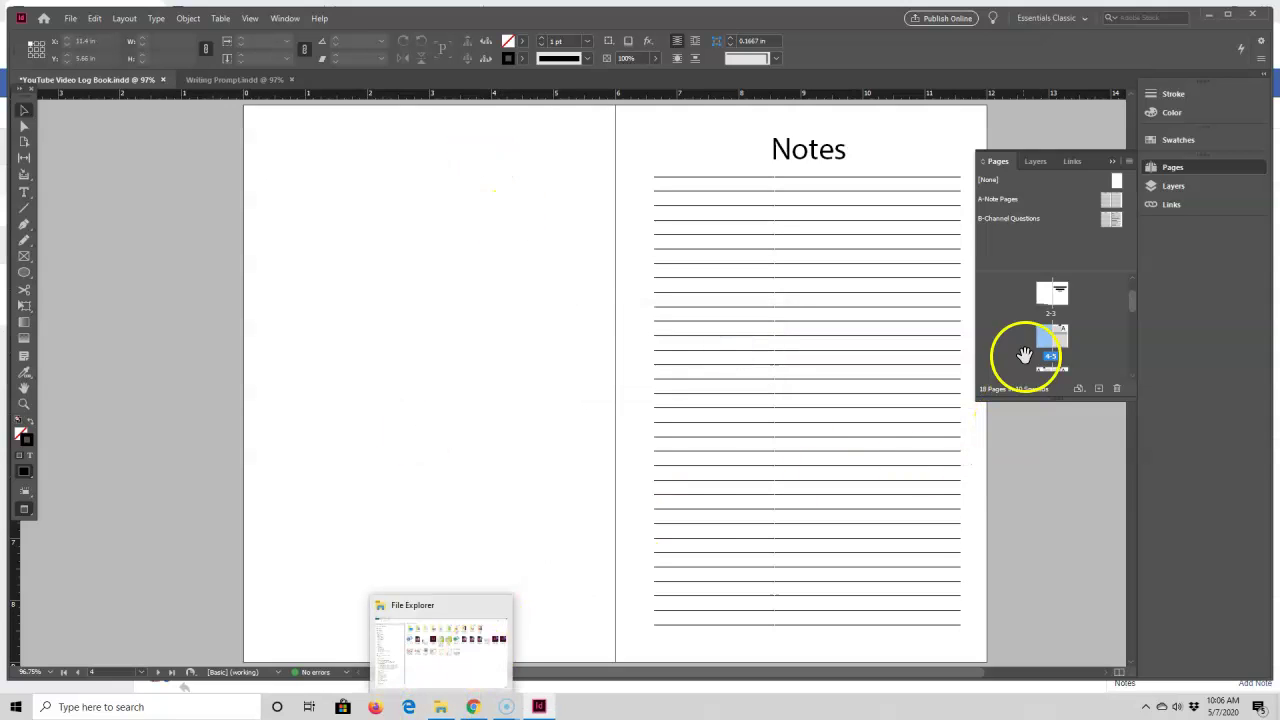
Step: Apply the B-Channel Questions master to page 5 and bring the whole 4-5 spread into view
double_click(1057, 343)
right_click(1059, 345)
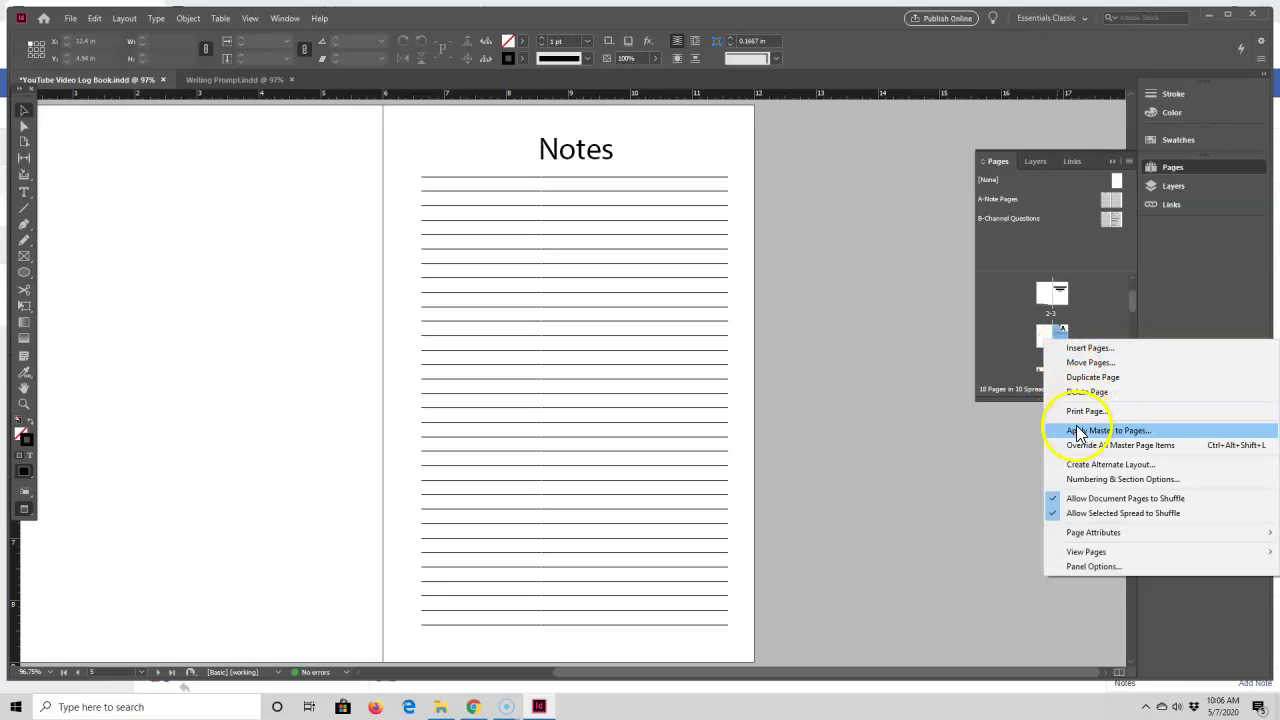
click(1078, 432)
click(688, 343)
click(637, 383)
click(728, 343)
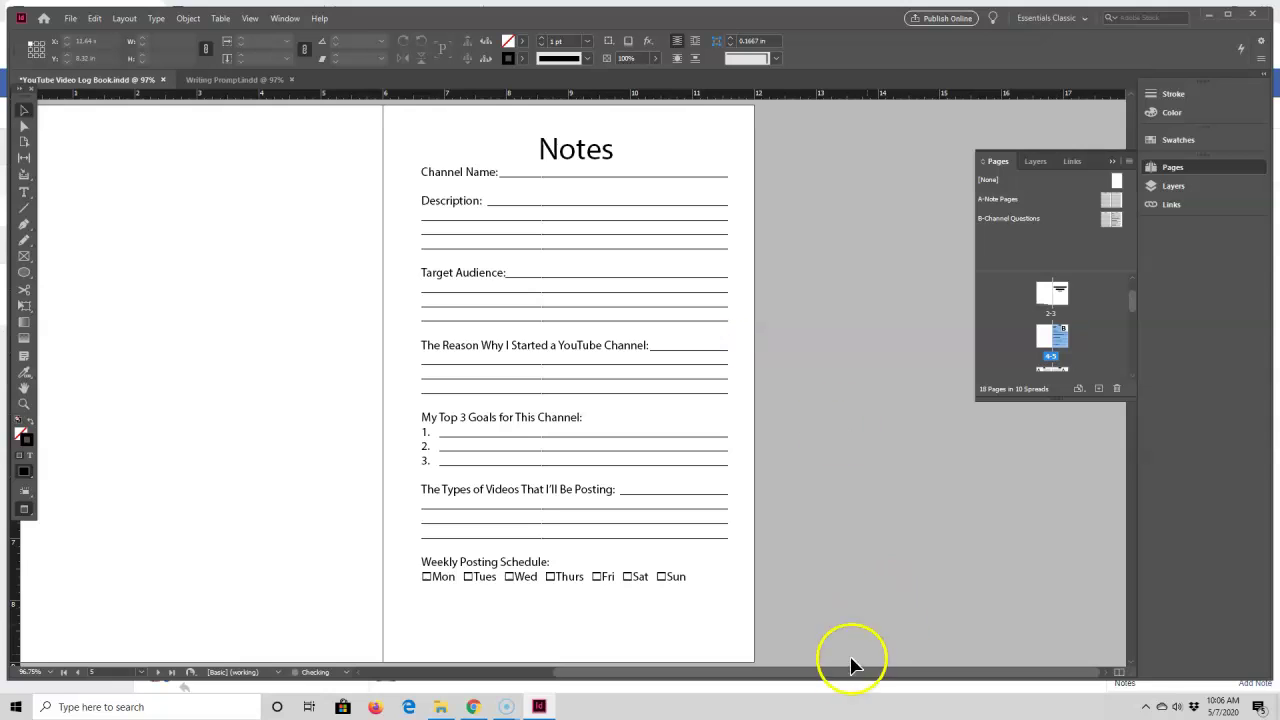
drag(863, 674, 785, 677)
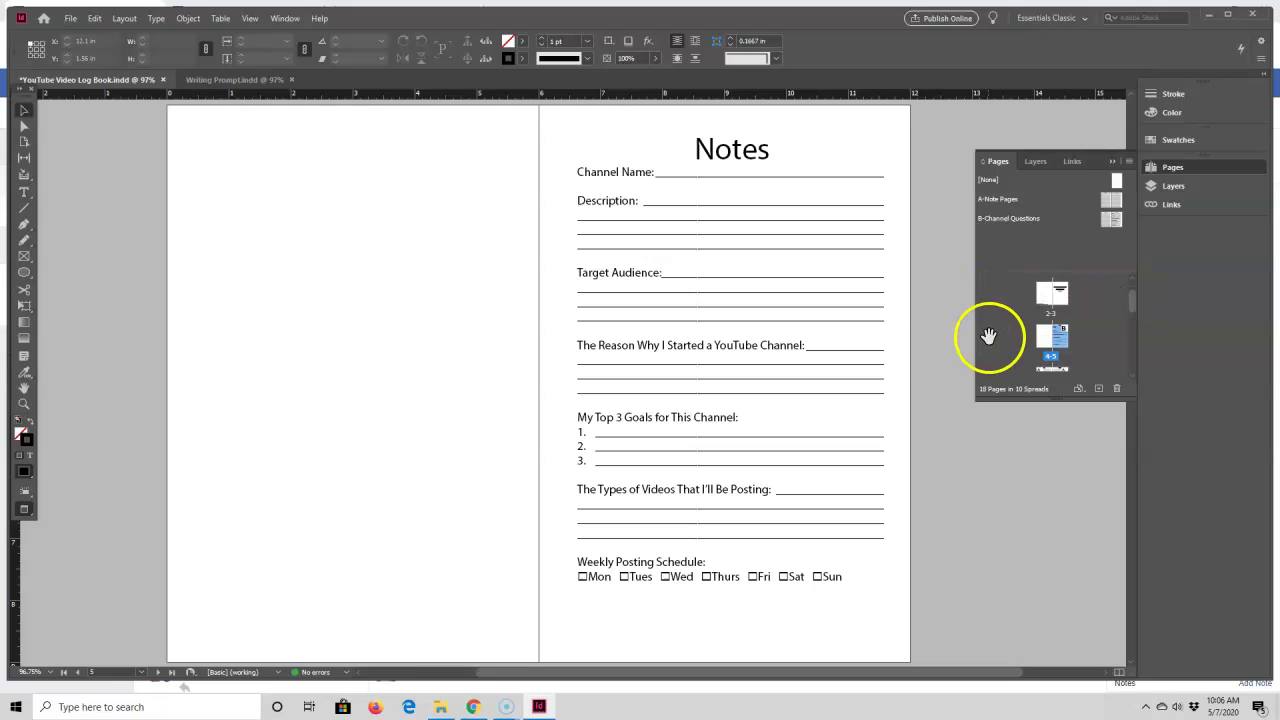
Step: Delete the "Notes" title and the ruled-line frame from the left page of the B-Channel Questions master
double_click(1119, 216)
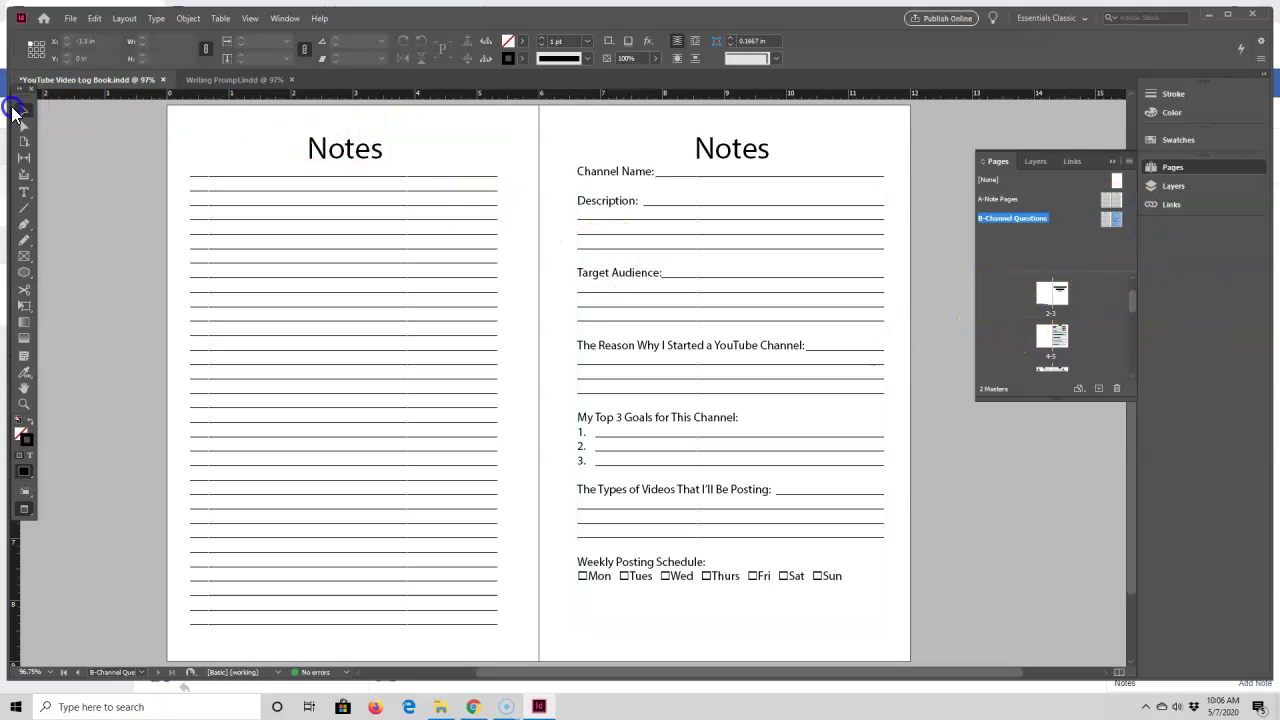
click(366, 131)
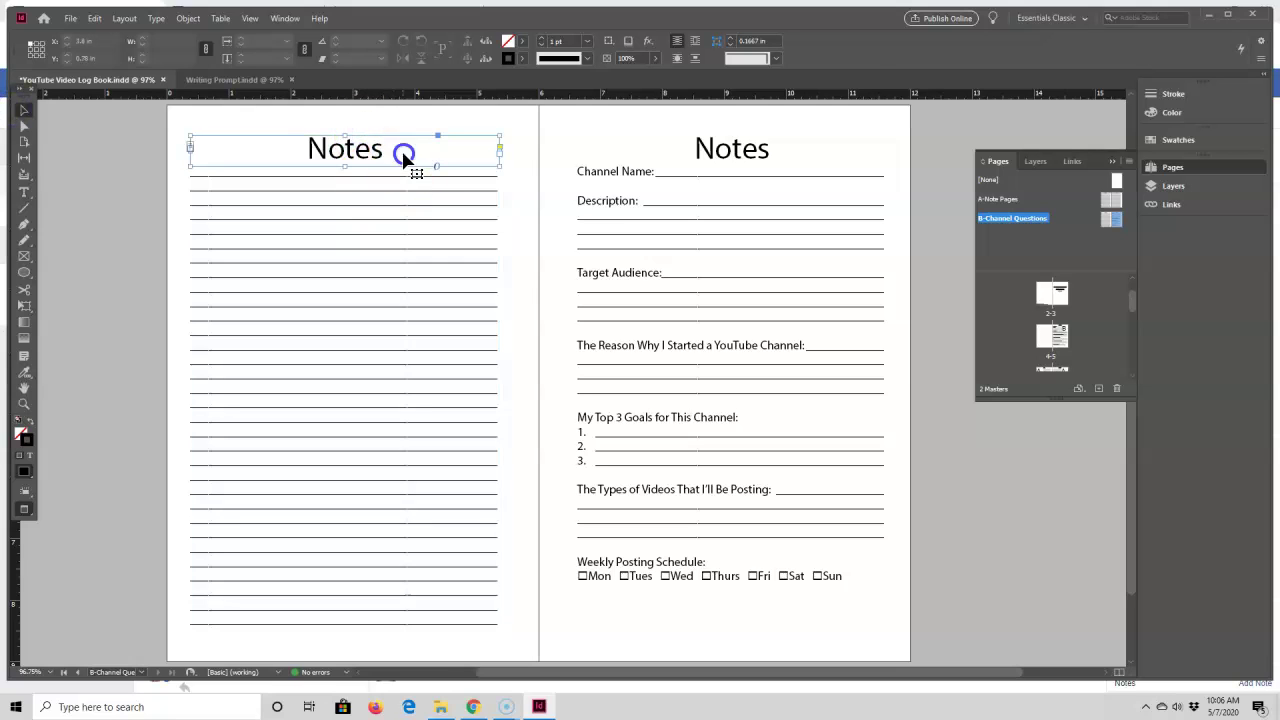
key(Delete)
click(366, 243)
key(Delete)
Step: Replace the "Notes" title on the right page of the B-Channel Questions master with "My Channel"
click(718, 150)
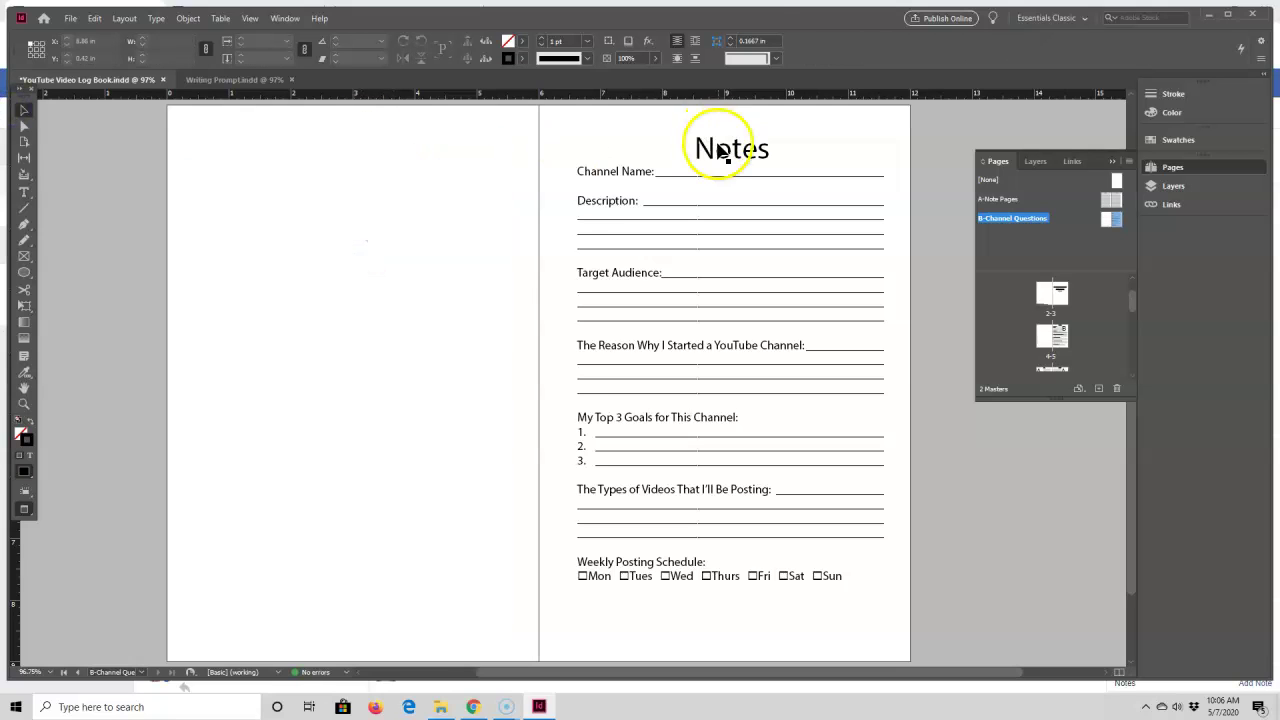
double_click(699, 152)
click(726, 160)
drag(695, 148, 805, 150)
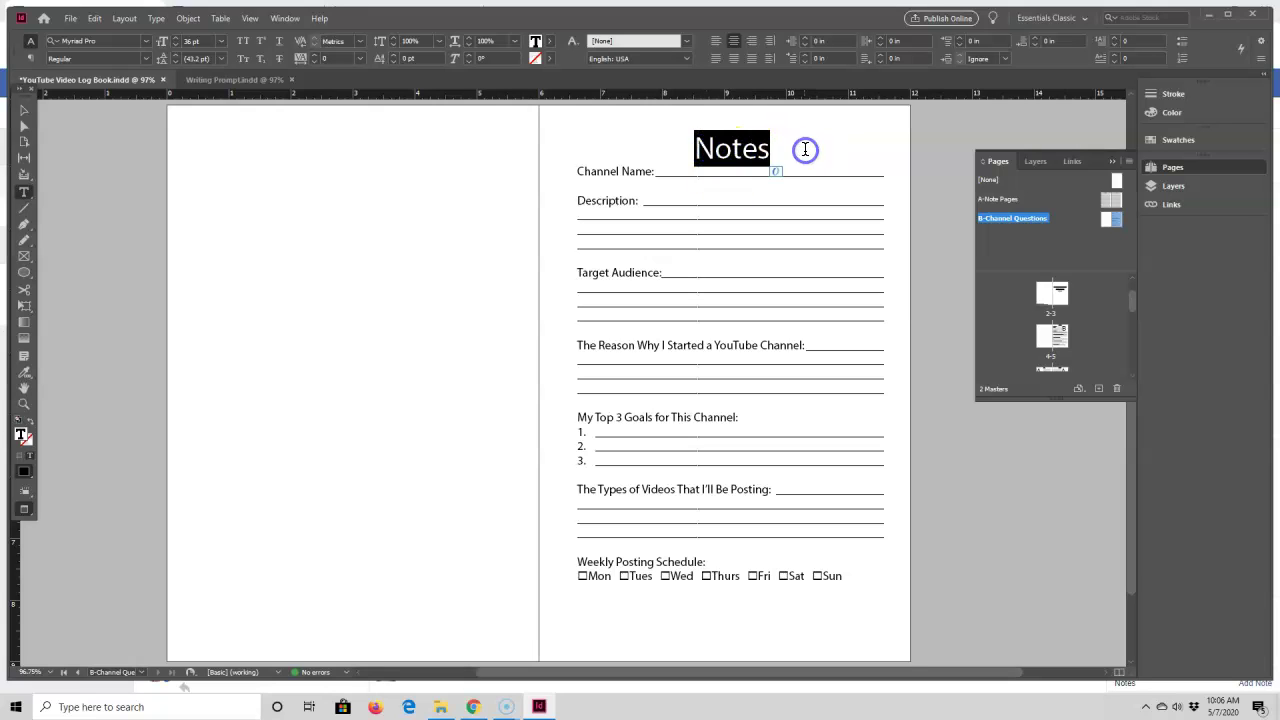
text(My Channel)
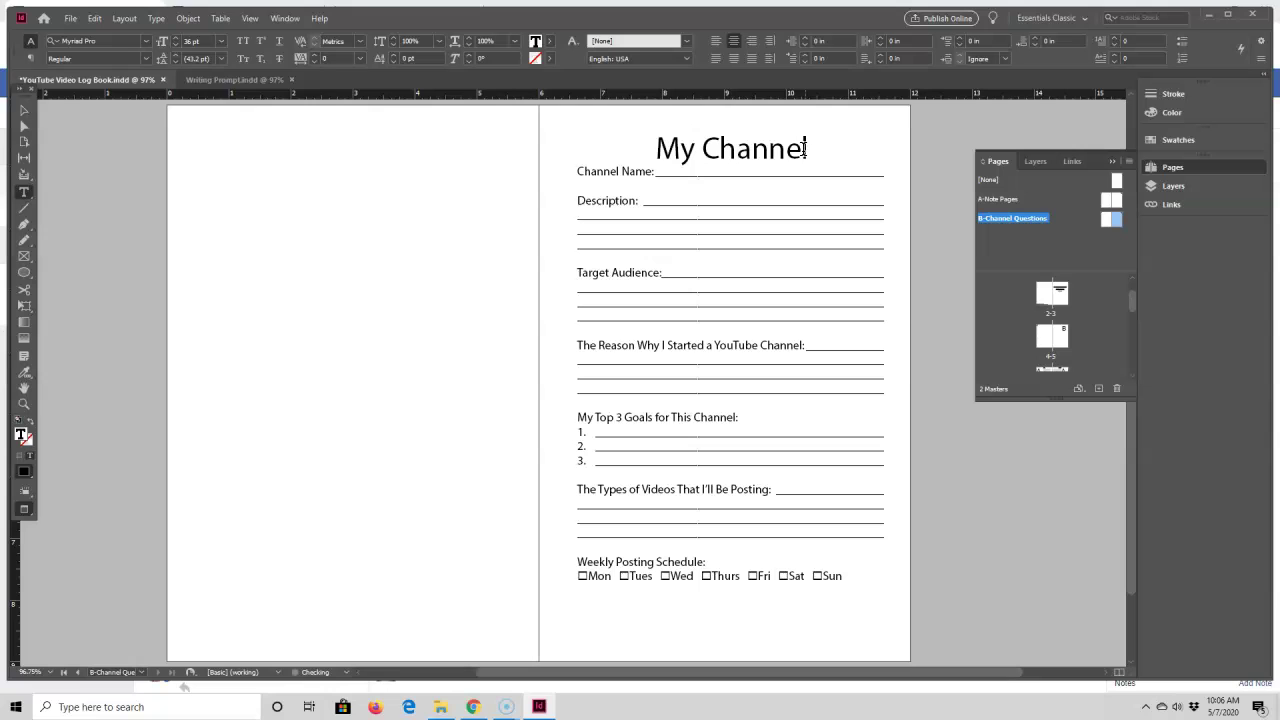
Step: Move the questions text frame slightly down to leave space beneath the "My Channel" title, and preview the master without frames and guides
click(23, 111)
drag(766, 280, 764, 300)
click(900, 256)
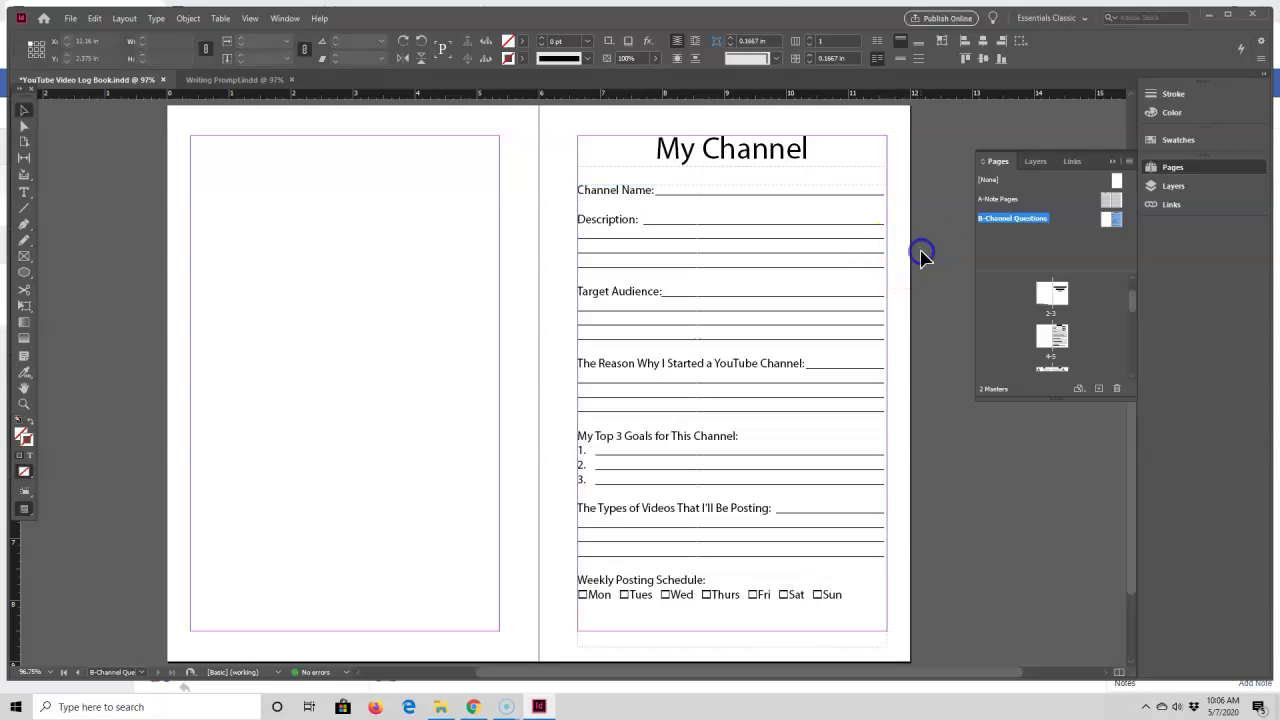
key(w)
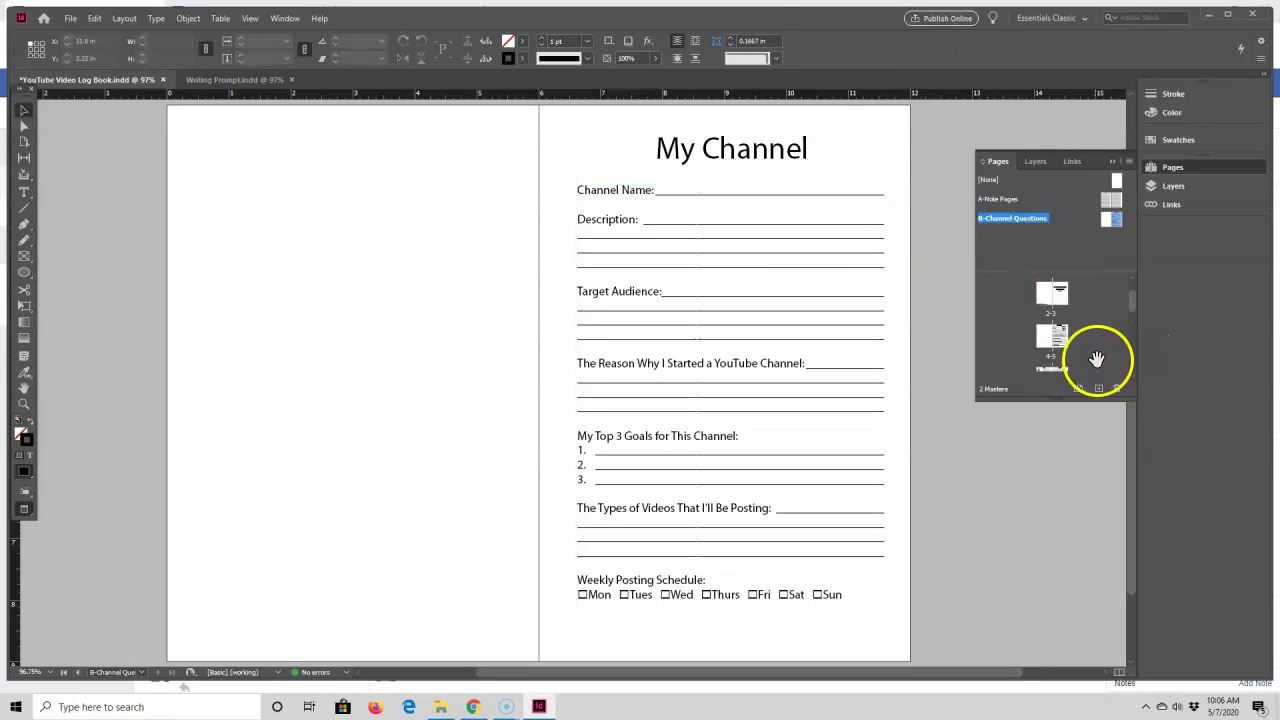
Step: Review the document from the title page through the 4-5 spread, checking the "My Channel" questions down to the weekly posting checkboxes
double_click(1058, 350)
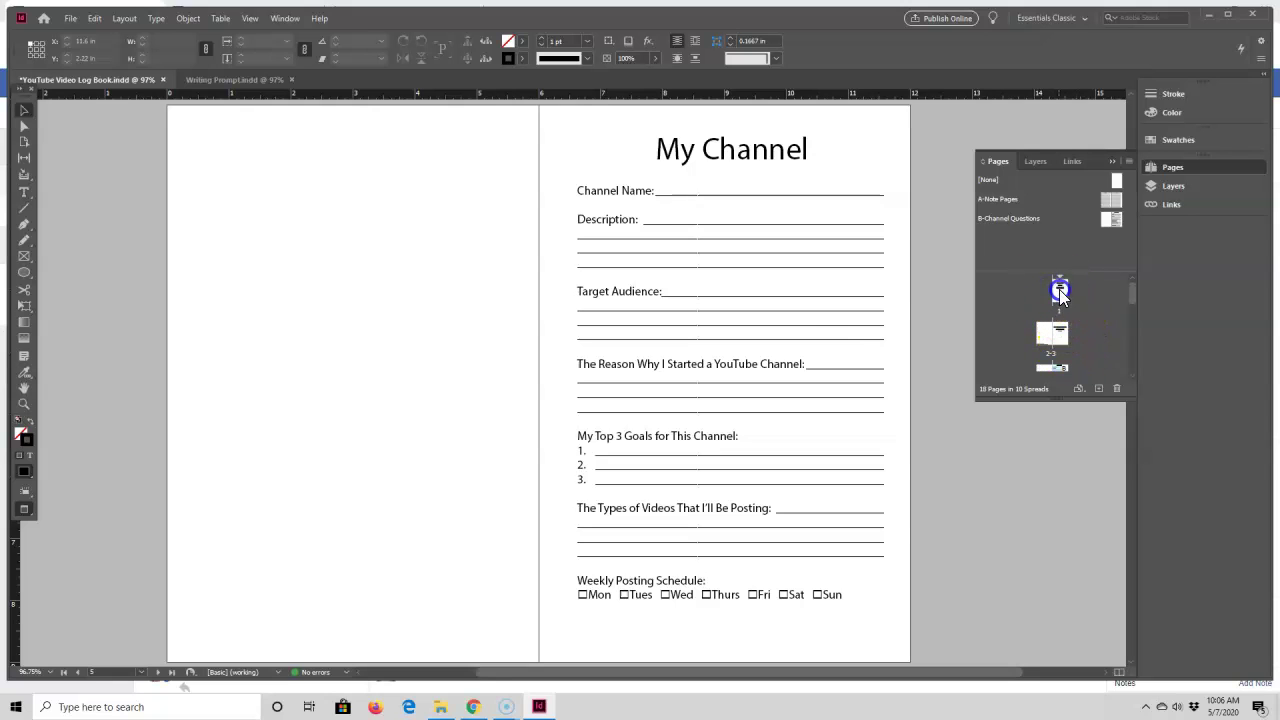
double_click(1060, 289)
drag(860, 678, 843, 674)
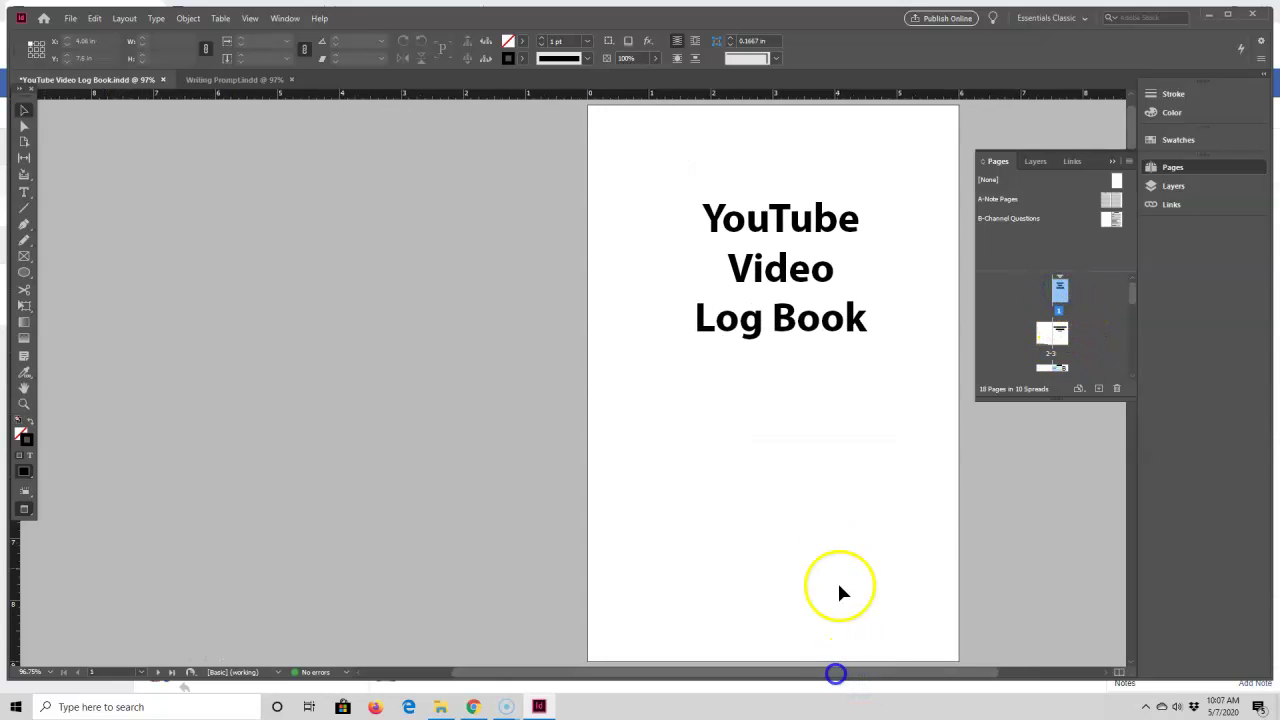
scroll(843, 589, down, 8)
scroll(734, 523, down, 6)
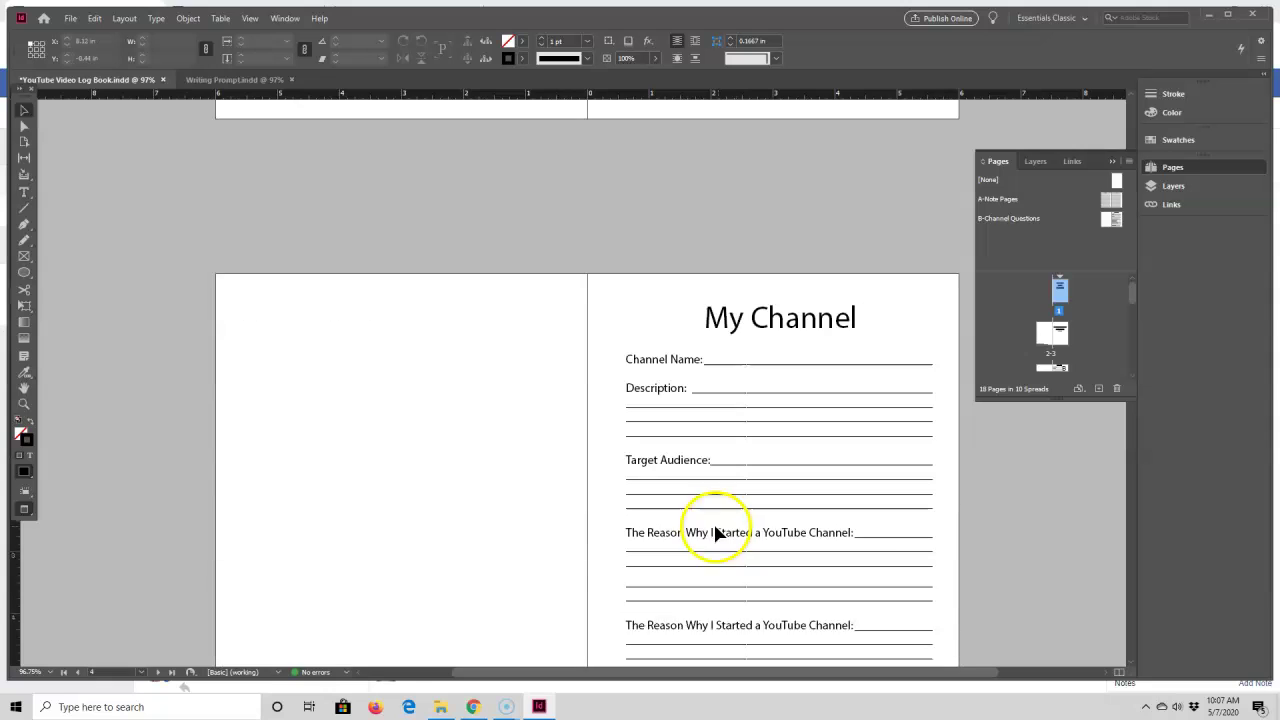
scroll(706, 470, down, 3)
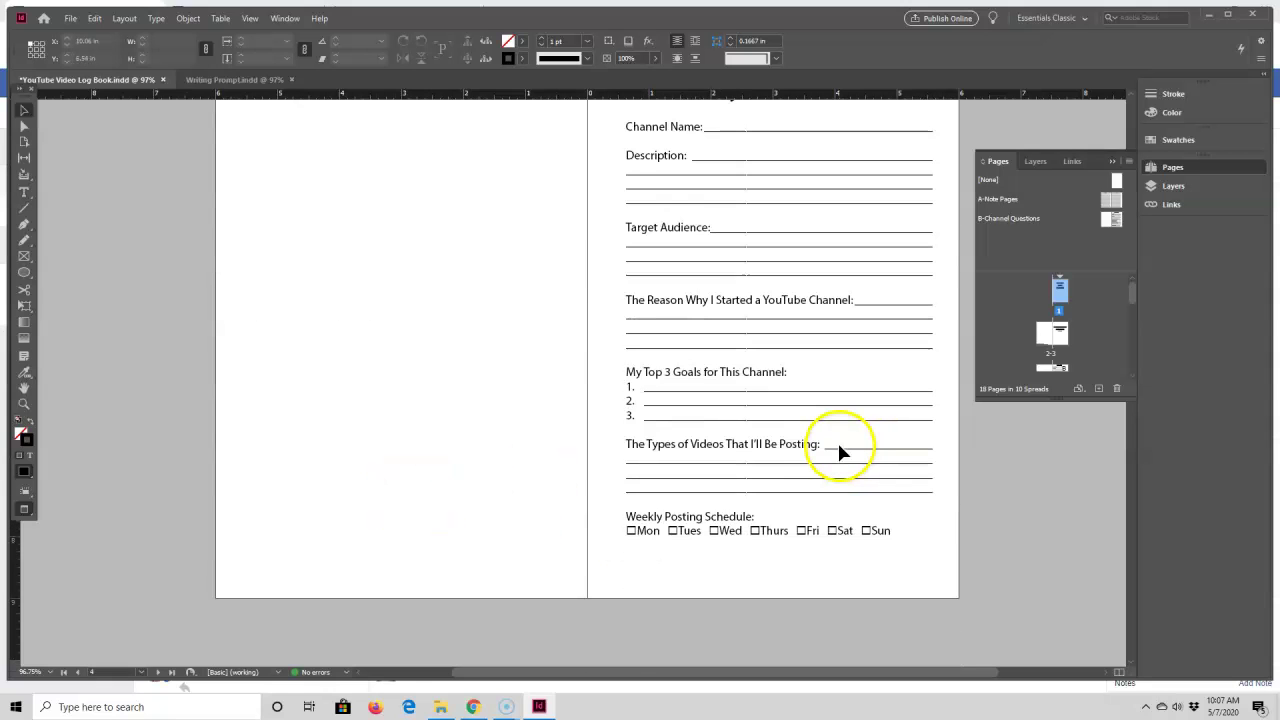